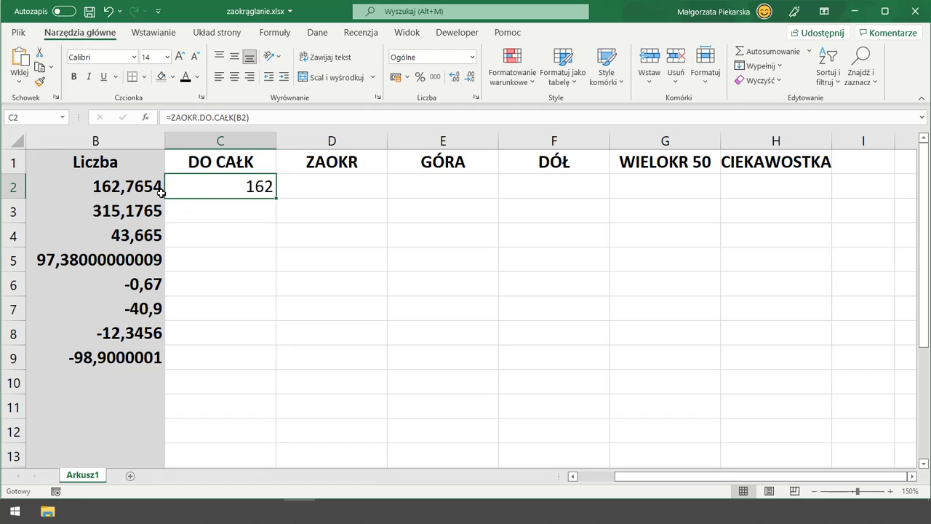
Fill the ZAOKR.DO.CAŁK formula from C2 down through C9.
{"action": "double_click", "coordinate": [278, 199]}
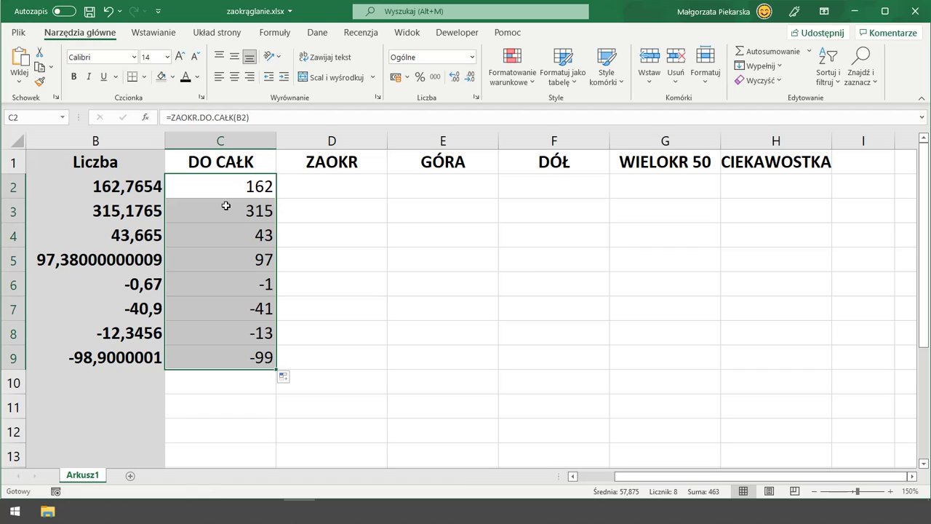
Compare each source number in B3:B9 with its rounded result in the DO CAŁK column.
{"action": "left_click", "coordinate": [136, 213]}
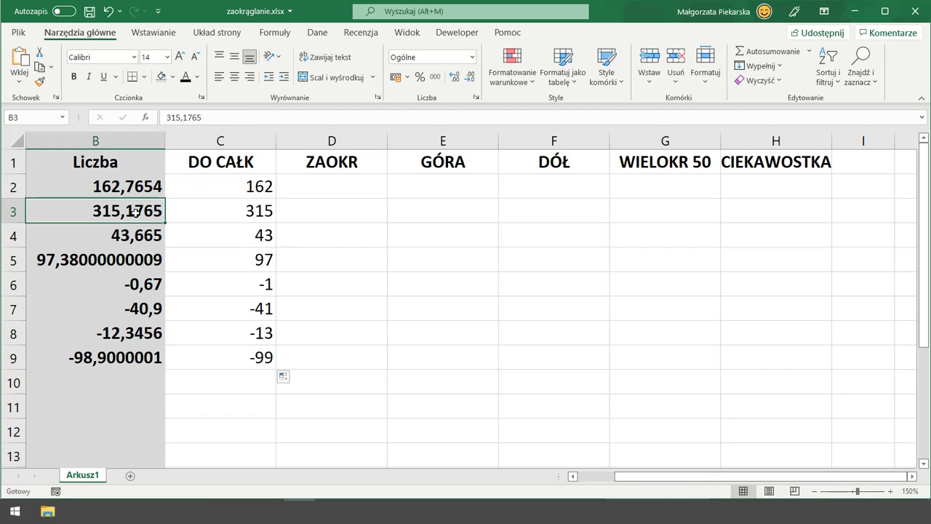
{"action": "left_click", "coordinate": [136, 235]}
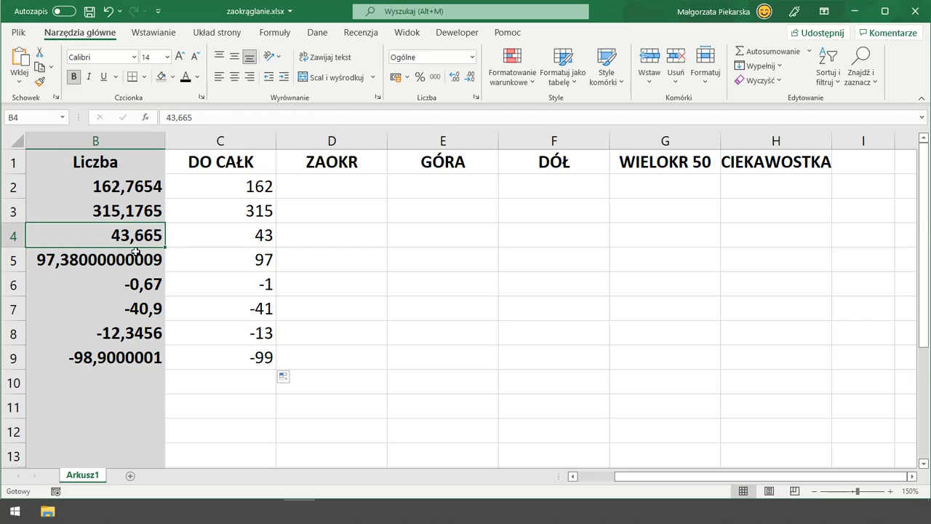
{"action": "left_click", "coordinate": [136, 258]}
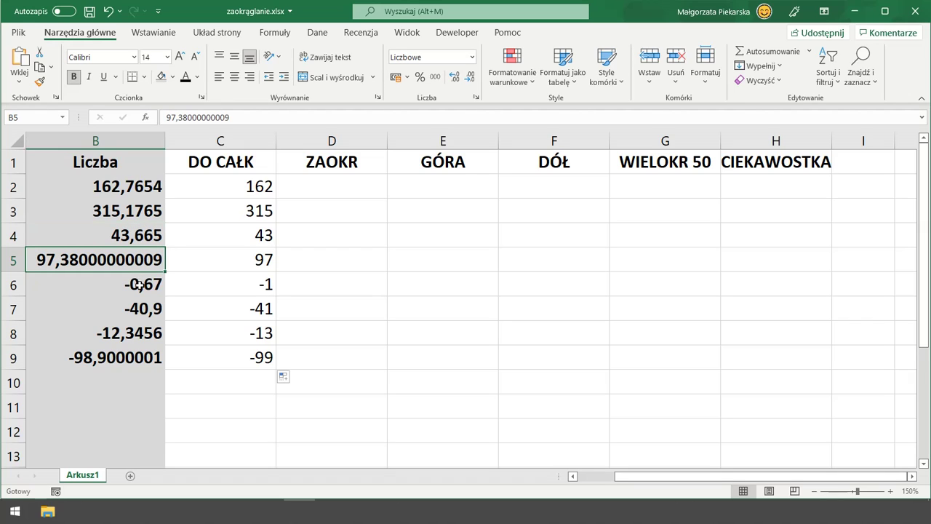
{"action": "left_click", "coordinate": [138, 283]}
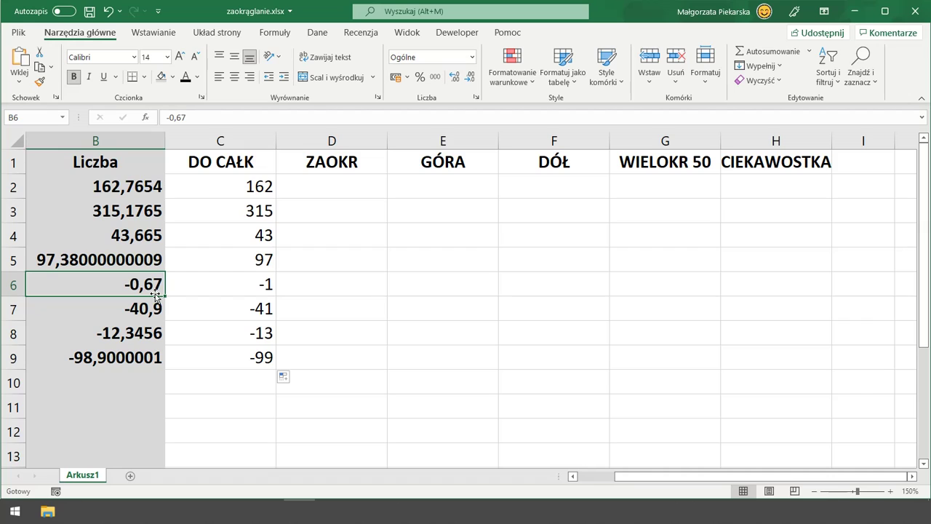
{"action": "left_click", "coordinate": [155, 308]}
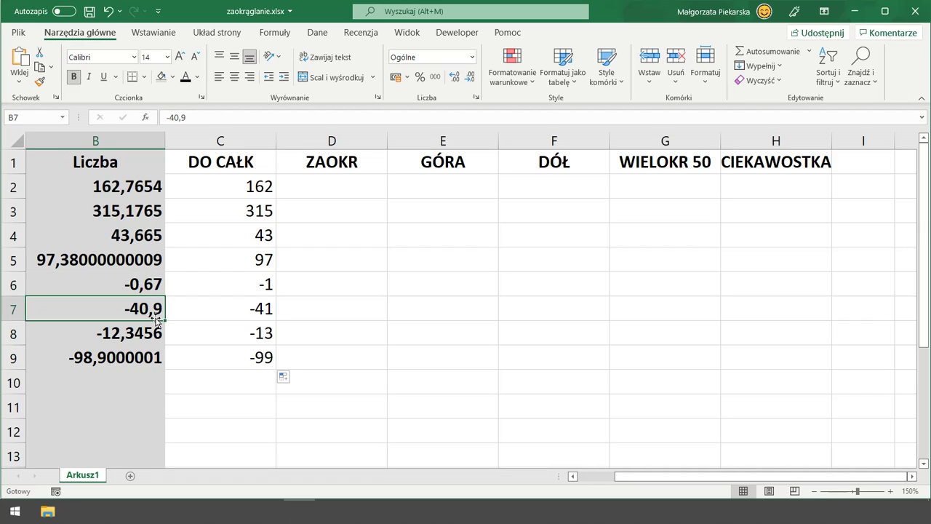
{"action": "left_click", "coordinate": [153, 336]}
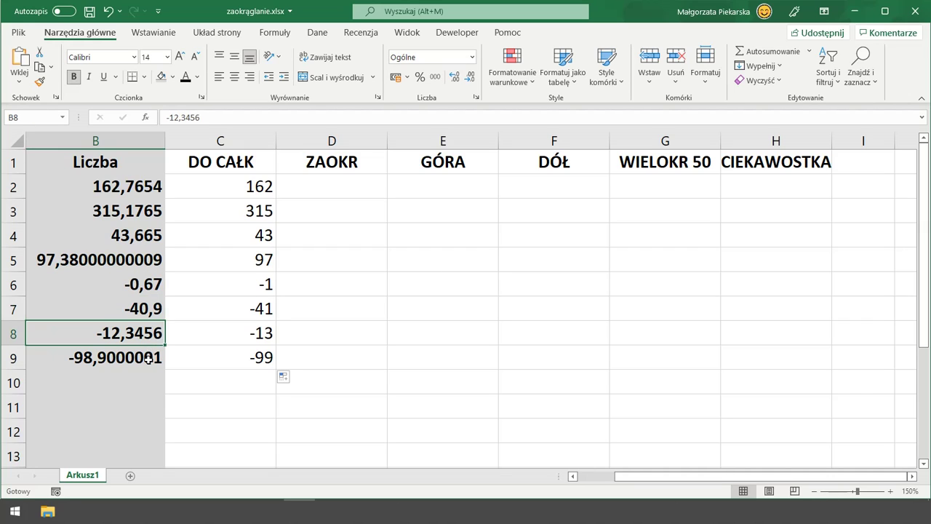
{"action": "left_click", "coordinate": [149, 358]}
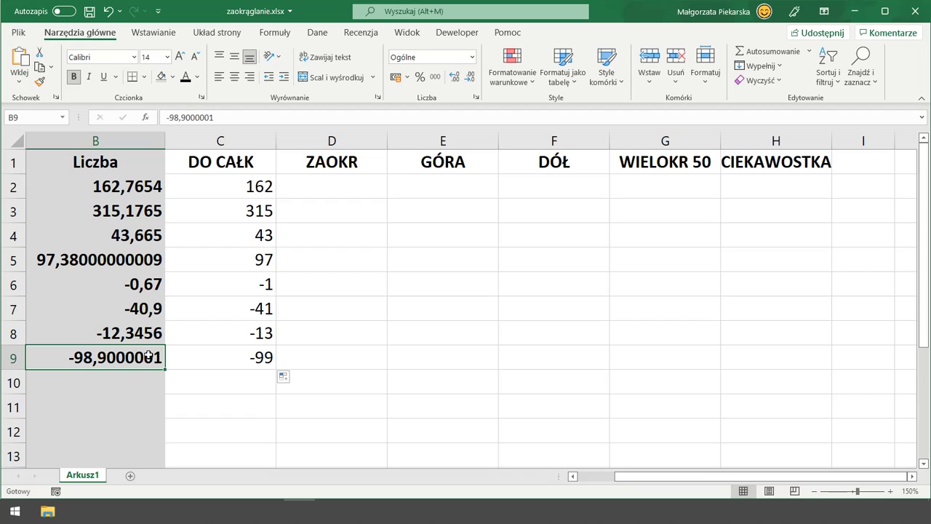
Examine the DO CAŁK column and the function name in C2's formula, leaving the formula as it is.
{"action": "left_click", "coordinate": [227, 163]}
{"action": "left_click", "coordinate": [227, 141]}
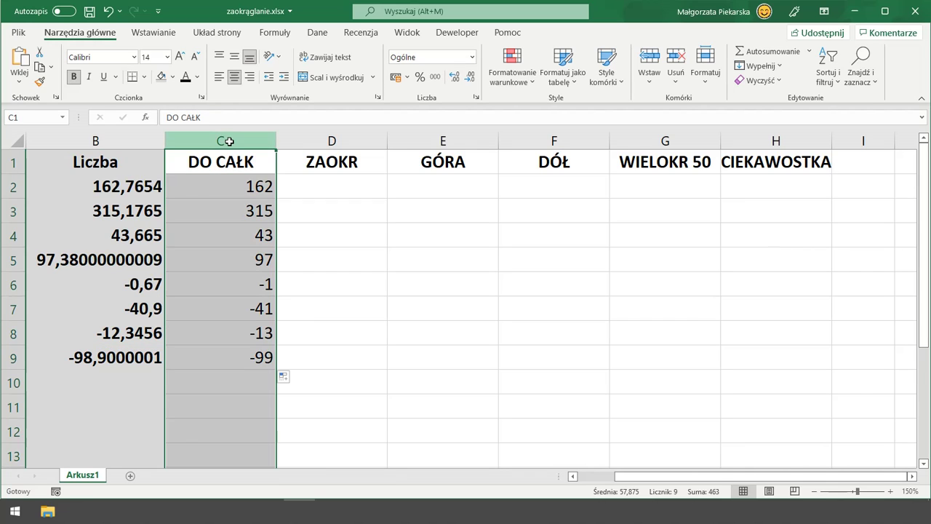
{"action": "left_click", "coordinate": [229, 183]}
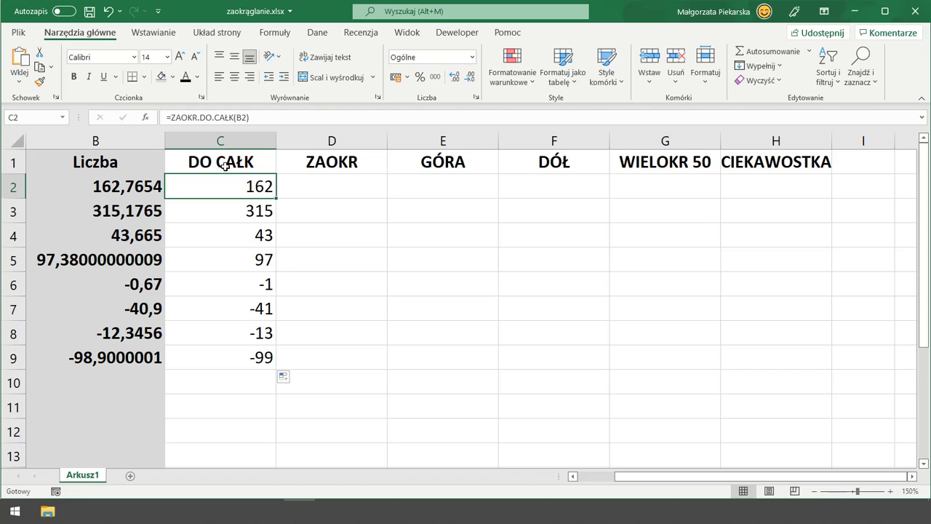
{"action": "double_click", "coordinate": [228, 181]}
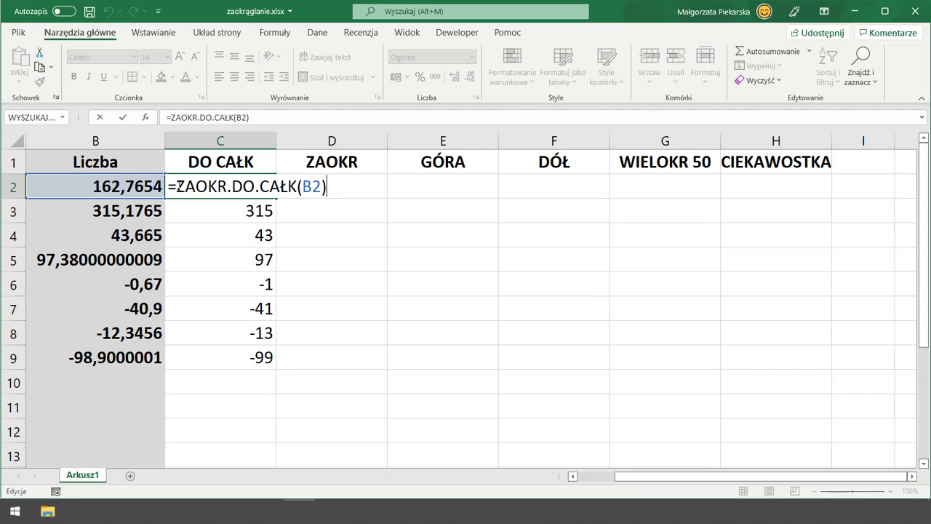
{"action": "left_click_drag", "start_coordinate": [177, 187], "coordinate": [296, 187]}
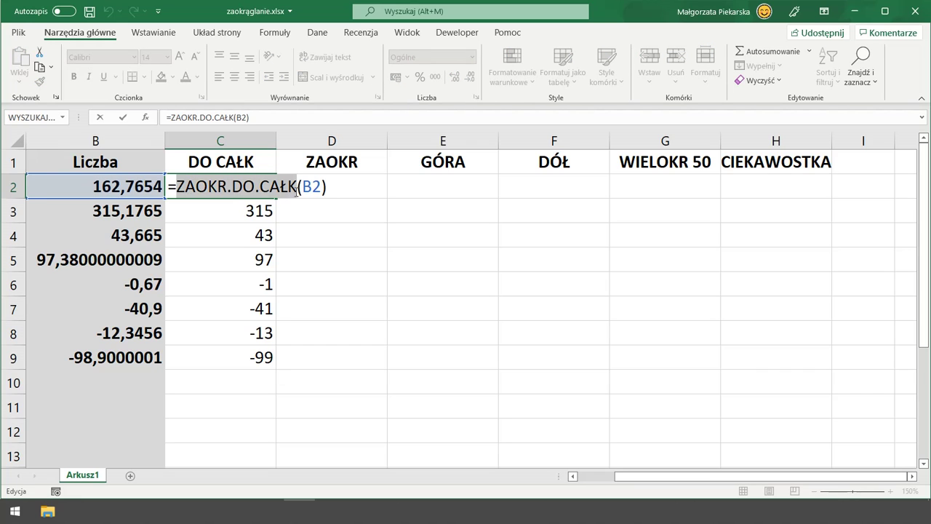
{"action": "key", "text": "Escape"}
Enter =ZAOKR(B2;2) in D2 and fill the formula down through D9.
{"action": "left_click", "coordinate": [328, 193]}
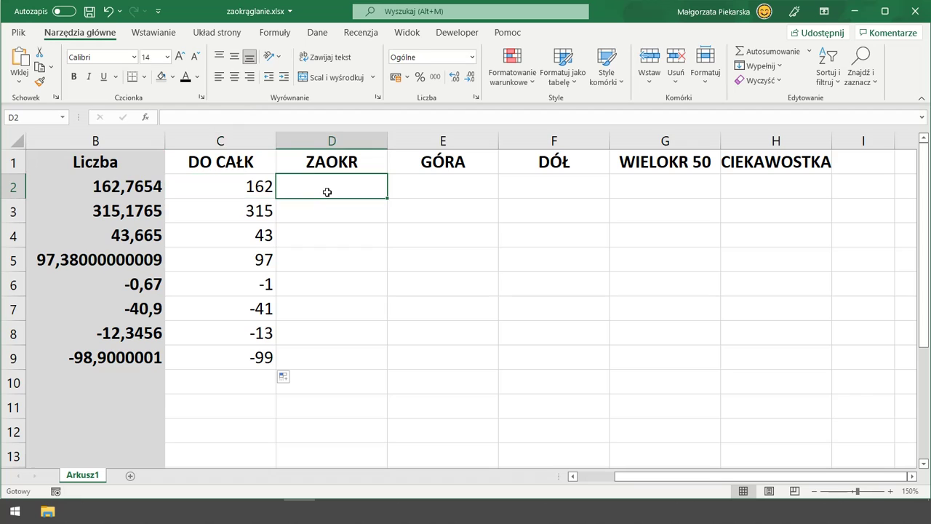
{"action": "type", "text": "=zaokr"}
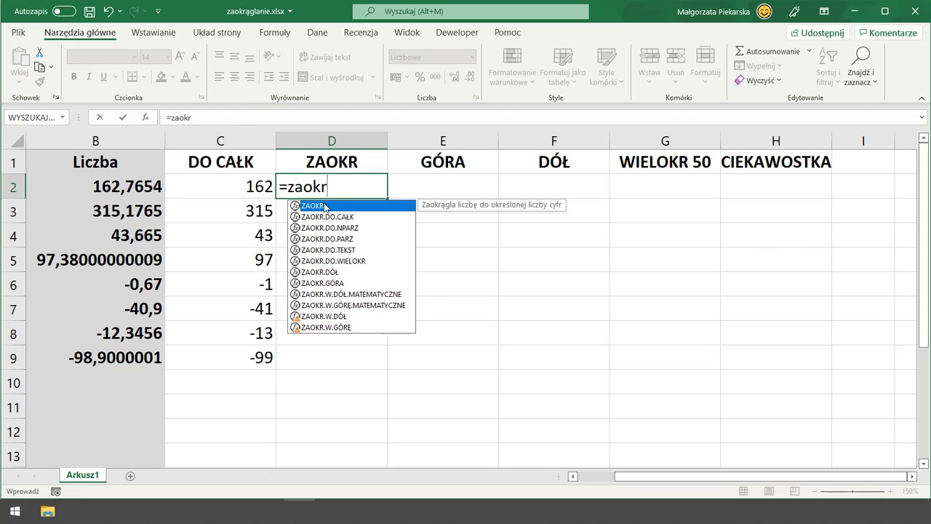
{"action": "double_click", "coordinate": [326, 207]}
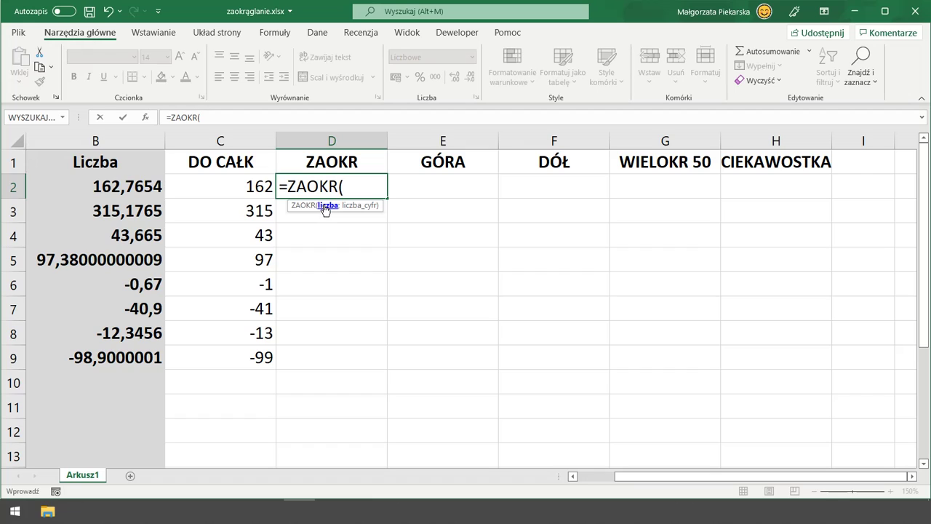
{"action": "left_click", "coordinate": [147, 186]}
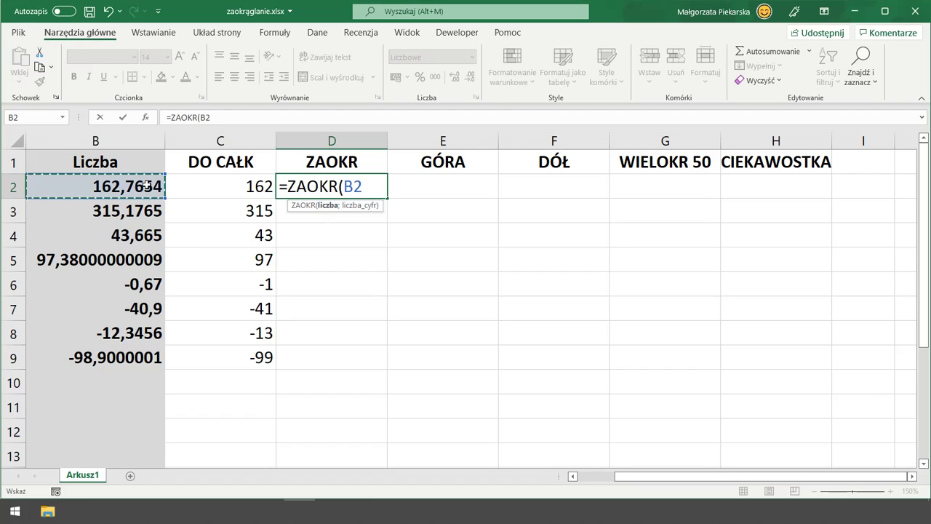
{"action": "type", "text": ";"}
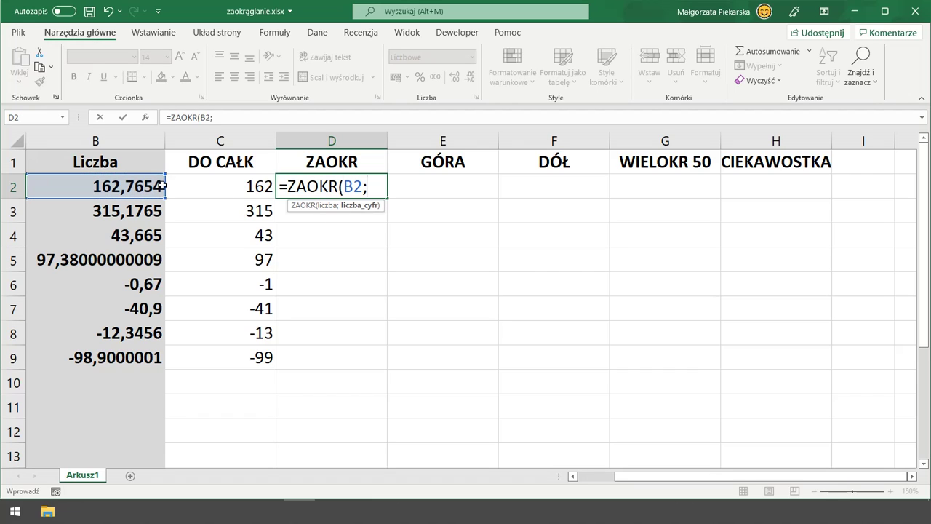
{"action": "type", "text": "2)"}
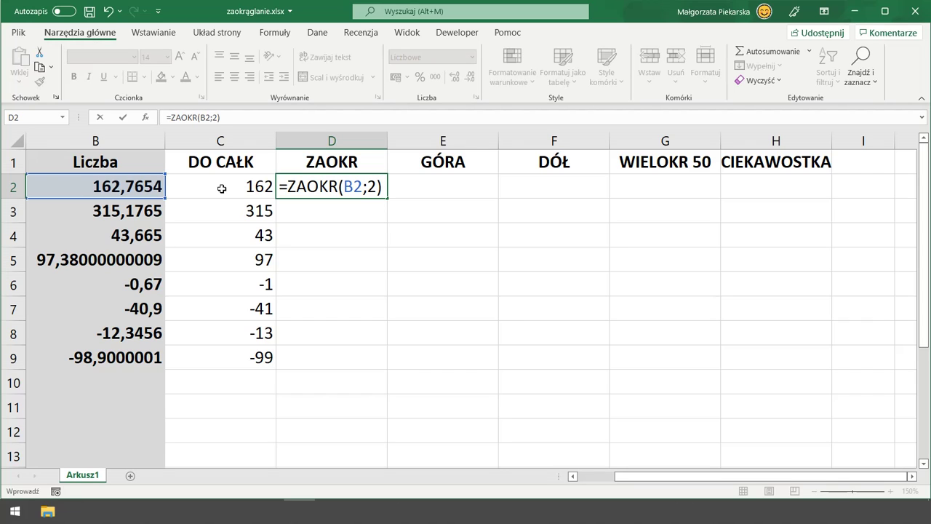
{"action": "key", "text": "Return"}
{"action": "key", "text": "Up"}
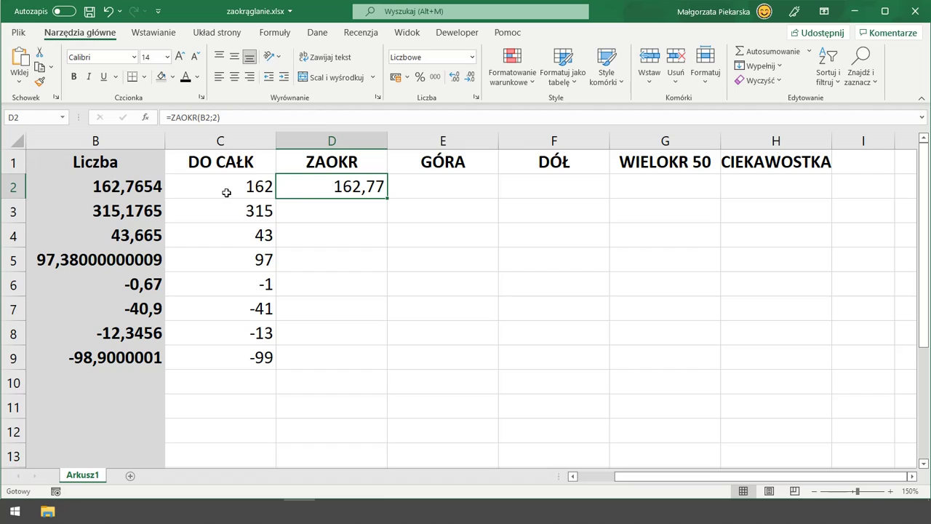
{"action": "double_click", "coordinate": [387, 199]}
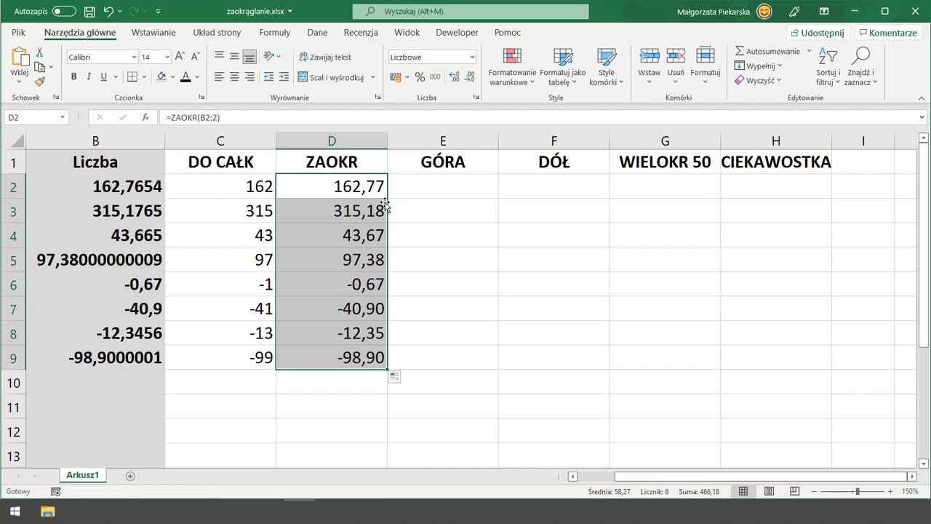
Compare the source numbers in B3:B9 with their ZAOKR results, and examine the decimal digits of B4.
{"action": "left_click", "coordinate": [377, 209]}
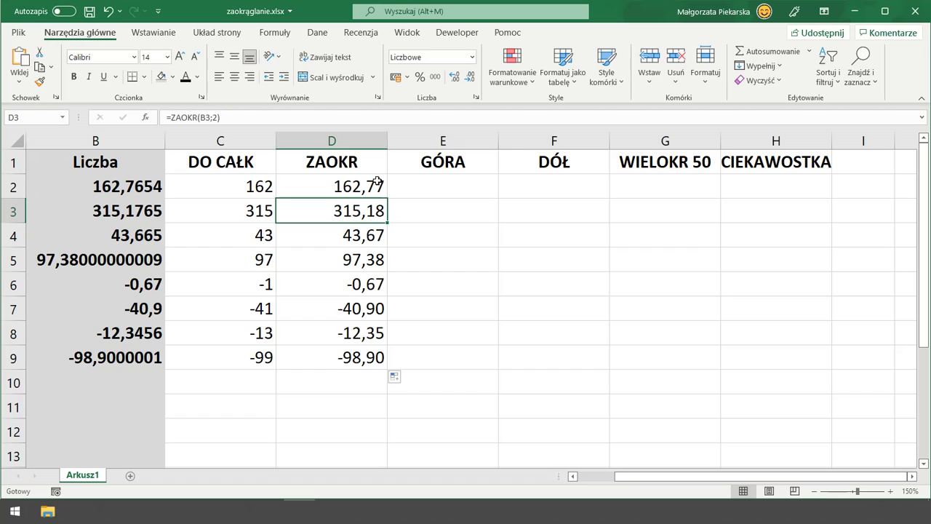
{"action": "left_click", "coordinate": [147, 209]}
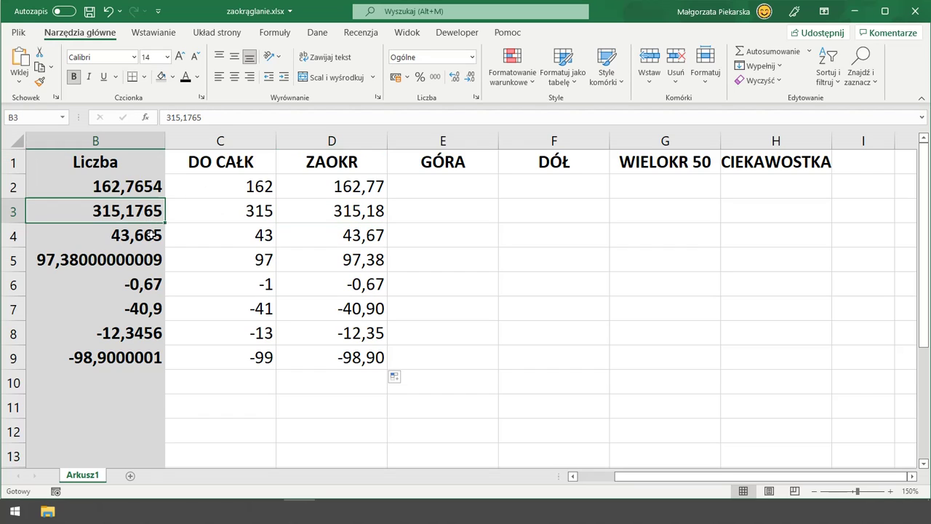
{"action": "left_click", "coordinate": [151, 235]}
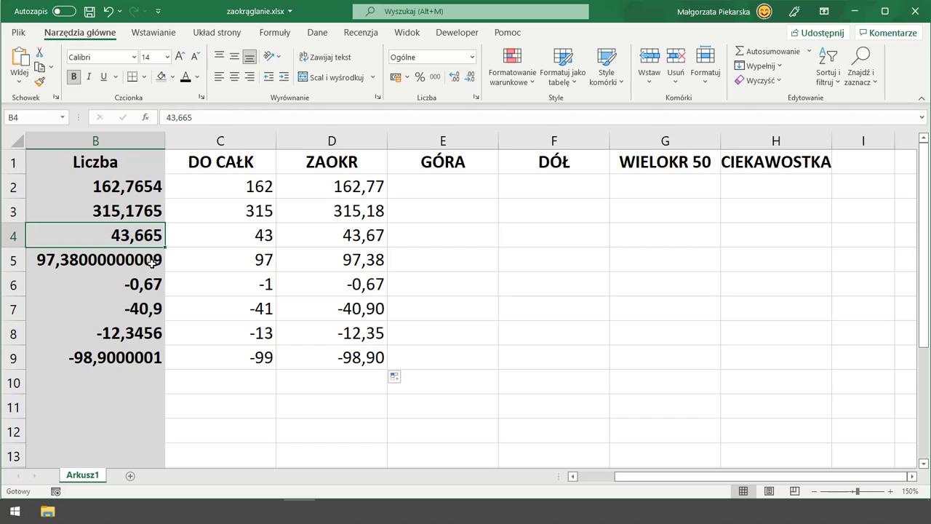
{"action": "left_click", "coordinate": [152, 263]}
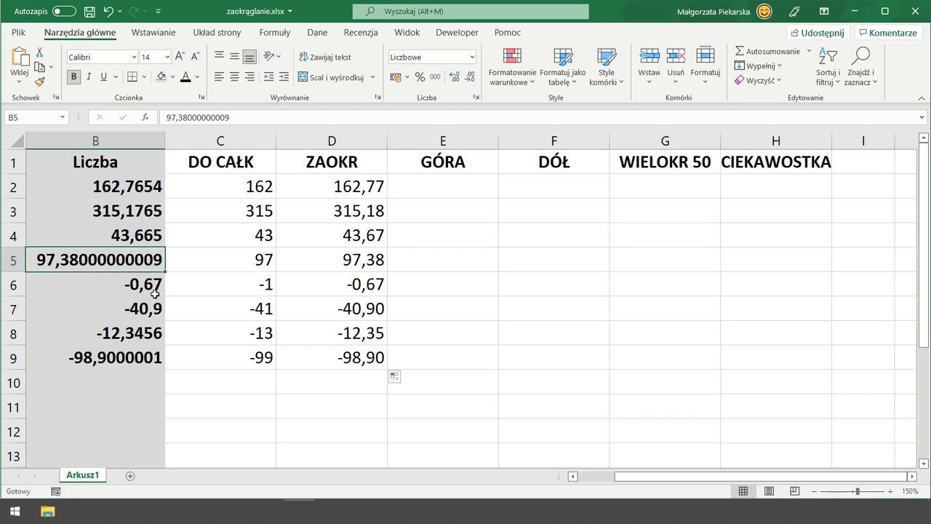
{"action": "left_click", "coordinate": [151, 287]}
{"action": "left_click", "coordinate": [155, 305]}
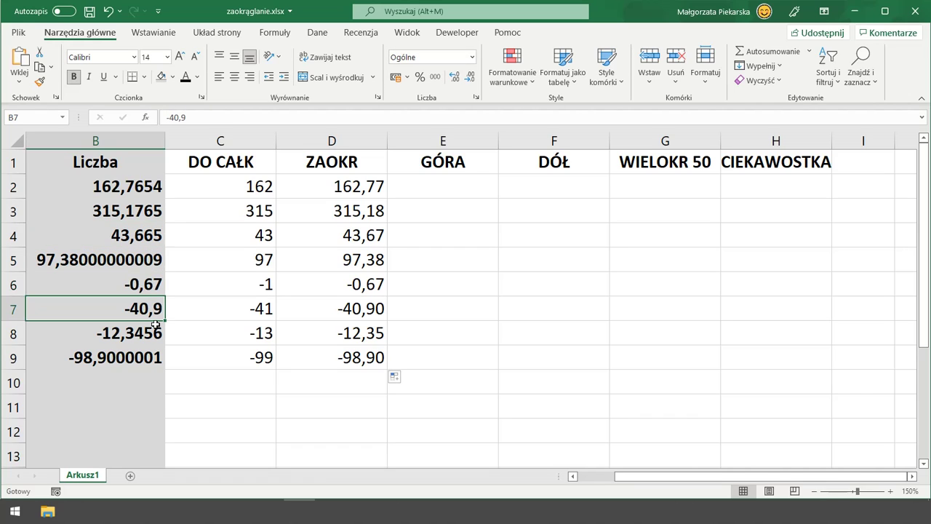
{"action": "left_click", "coordinate": [154, 332]}
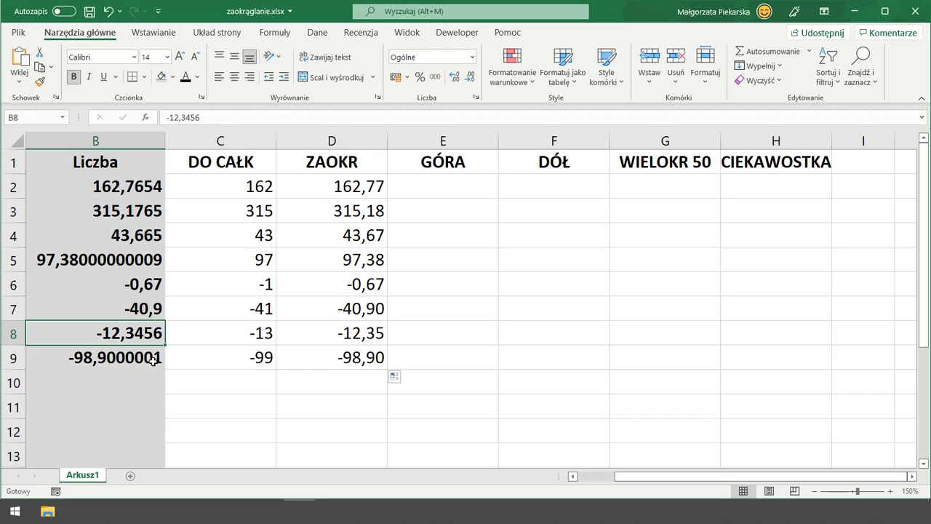
{"action": "left_click", "coordinate": [154, 360]}
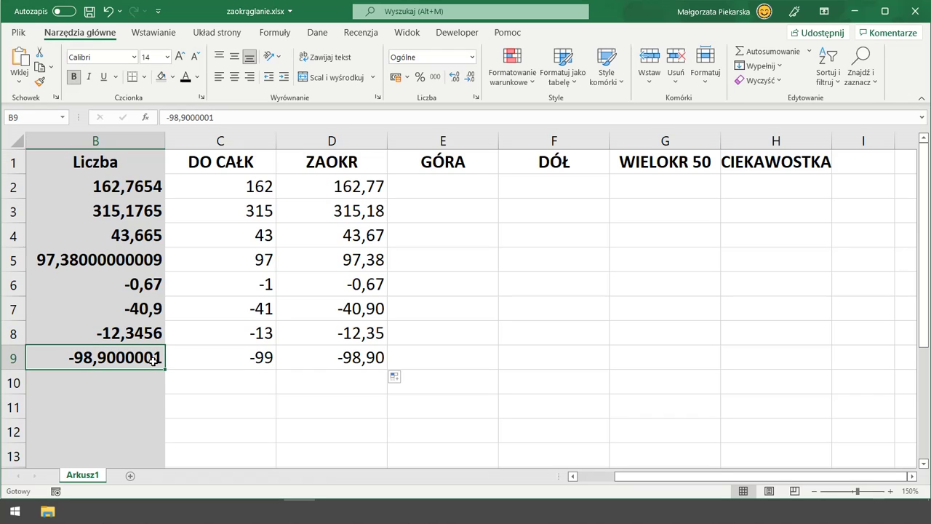
{"action": "left_click", "coordinate": [149, 235]}
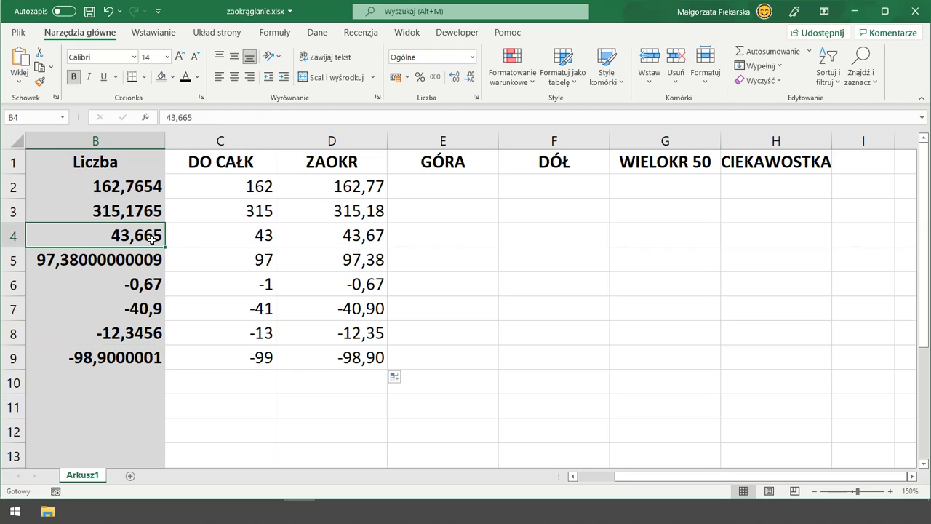
{"action": "double_click", "coordinate": [157, 238]}
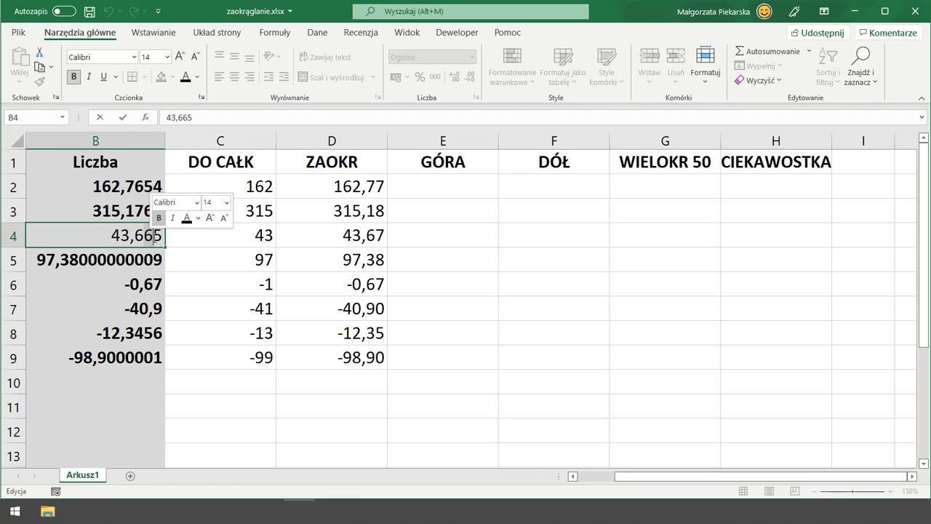
{"action": "key", "text": "Escape"}
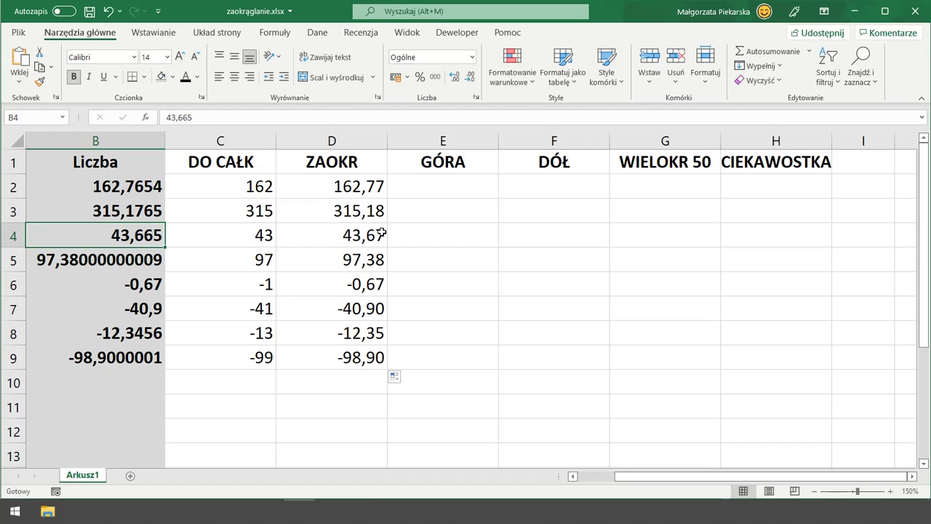
Enter =ZAOKR.GÓRA(B2;0) in E2 and fill the formula down through E9.
{"action": "left_click", "coordinate": [452, 186]}
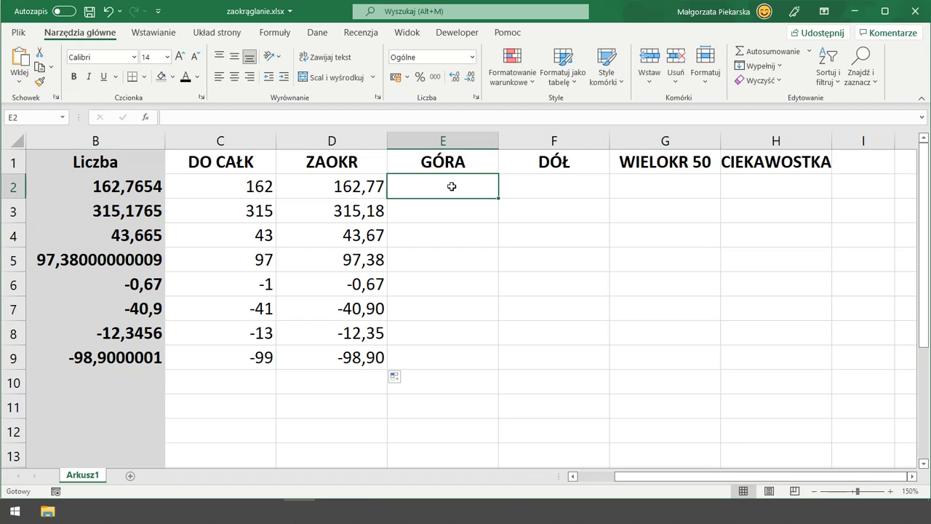
{"action": "type", "text": "=zaokr"}
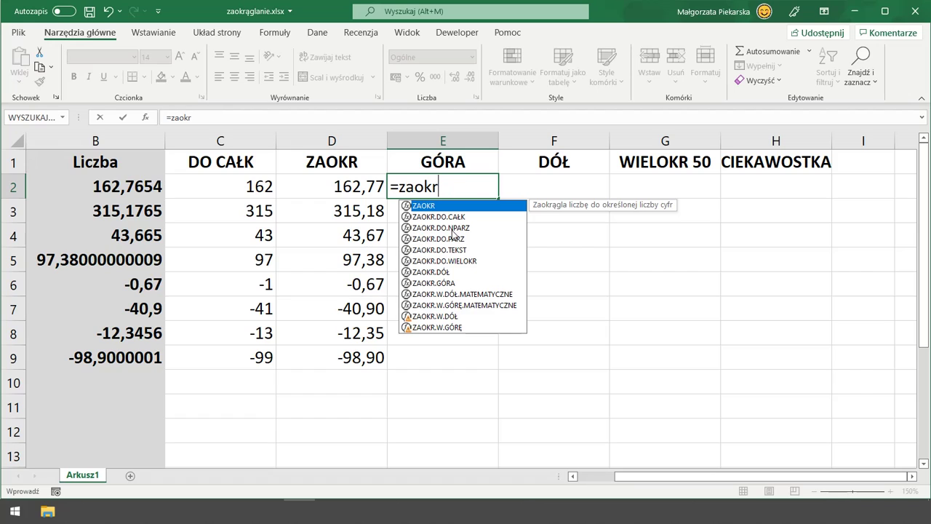
{"action": "left_click", "coordinate": [442, 283]}
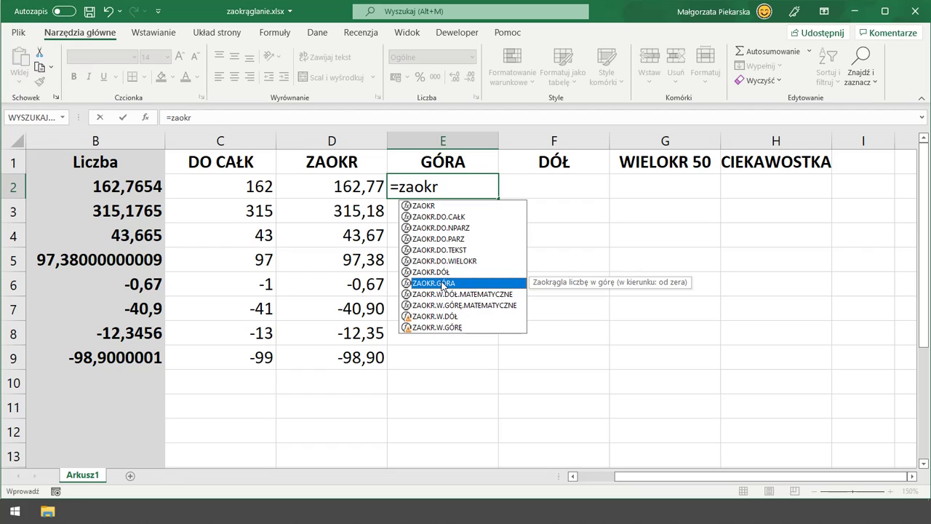
{"action": "double_click", "coordinate": [442, 284]}
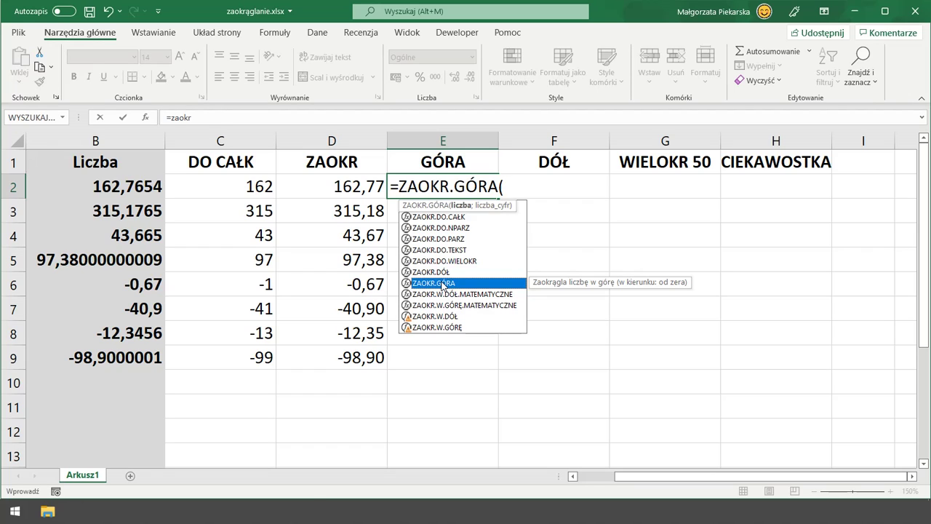
{"action": "left_click", "coordinate": [135, 186]}
{"action": "type", "text": ";"}
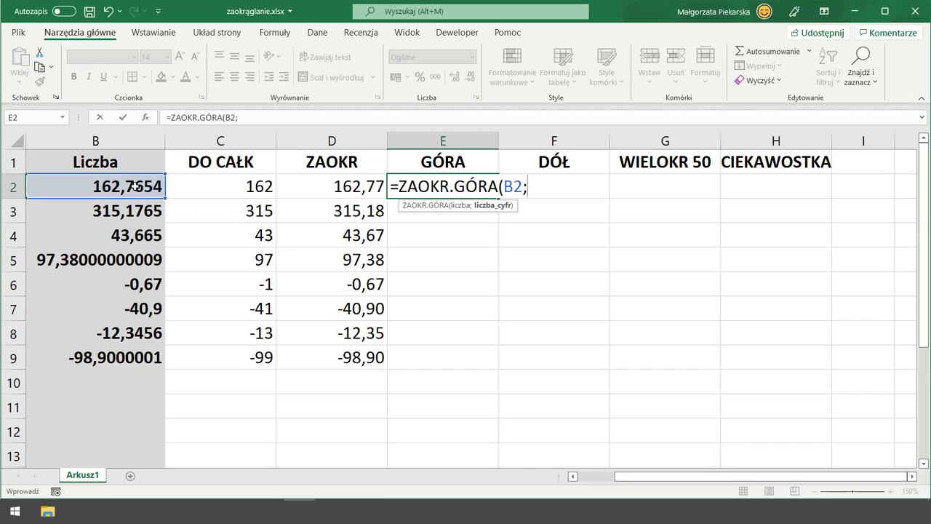
{"action": "type", "text": "0)"}
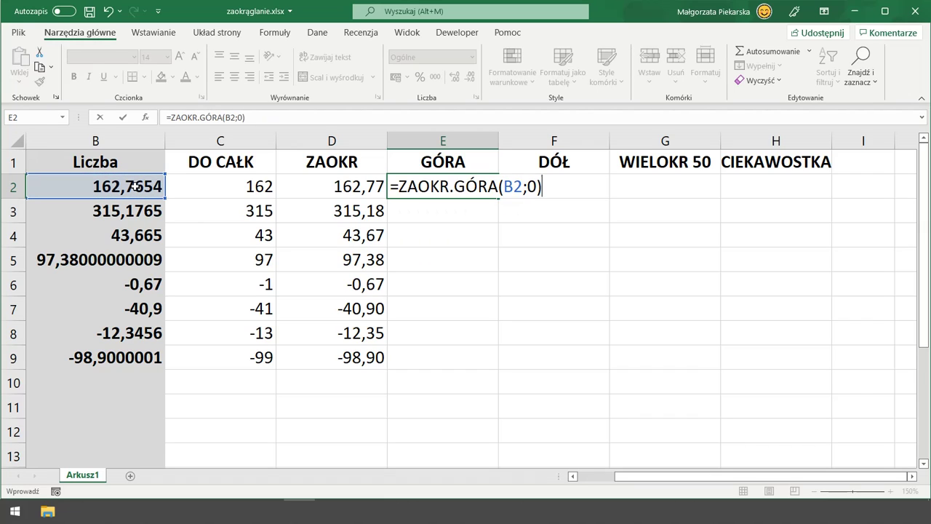
{"action": "key", "text": "ctrl+Return"}
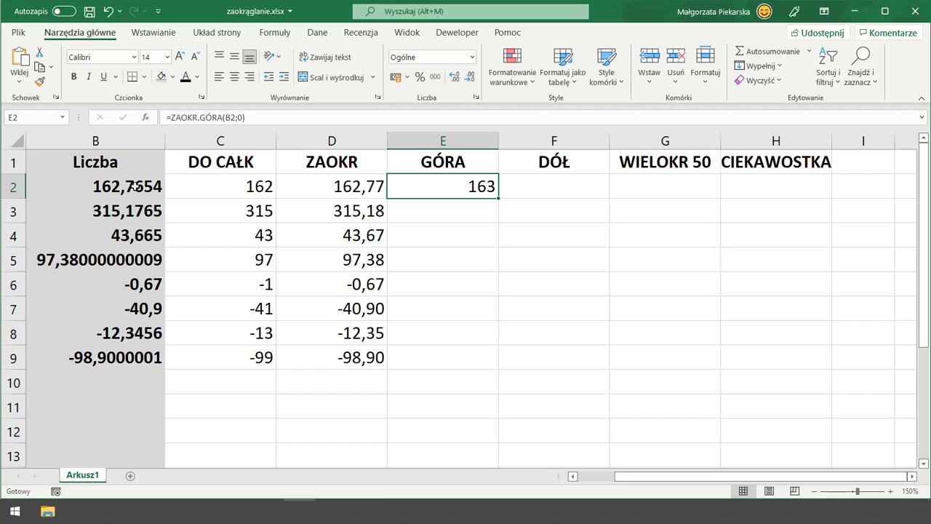
{"action": "double_click", "coordinate": [498, 198]}
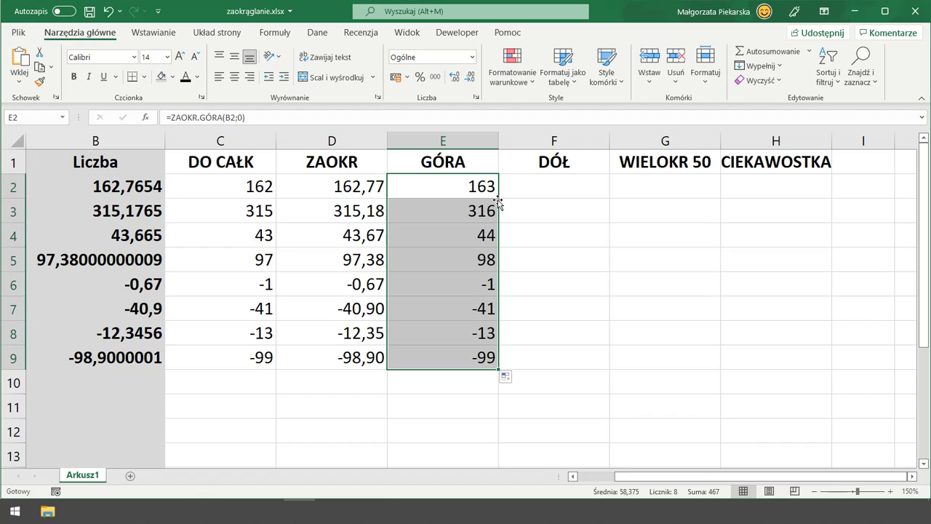
Examine the rounded-up results in the GÓRA column from E3 through E9, one cell at a time.
{"action": "left_click", "coordinate": [483, 210]}
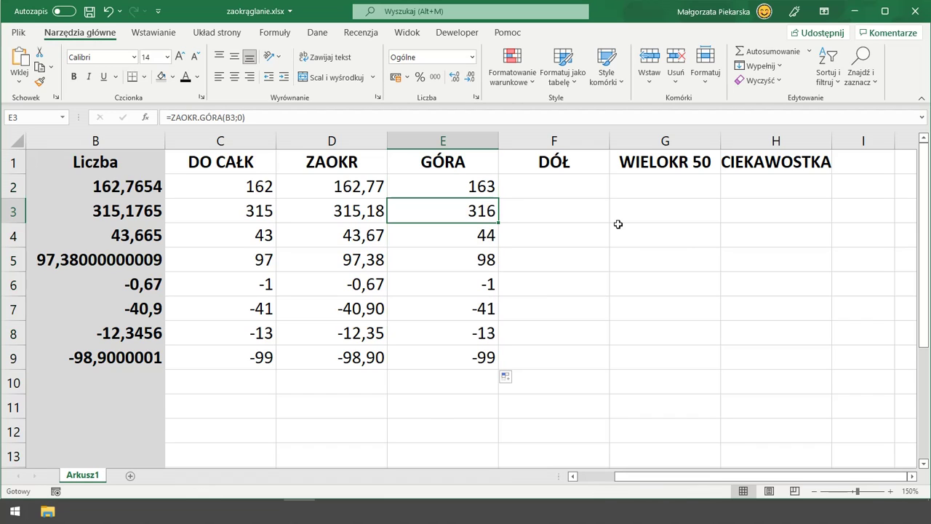
{"action": "key", "text": "Down"}
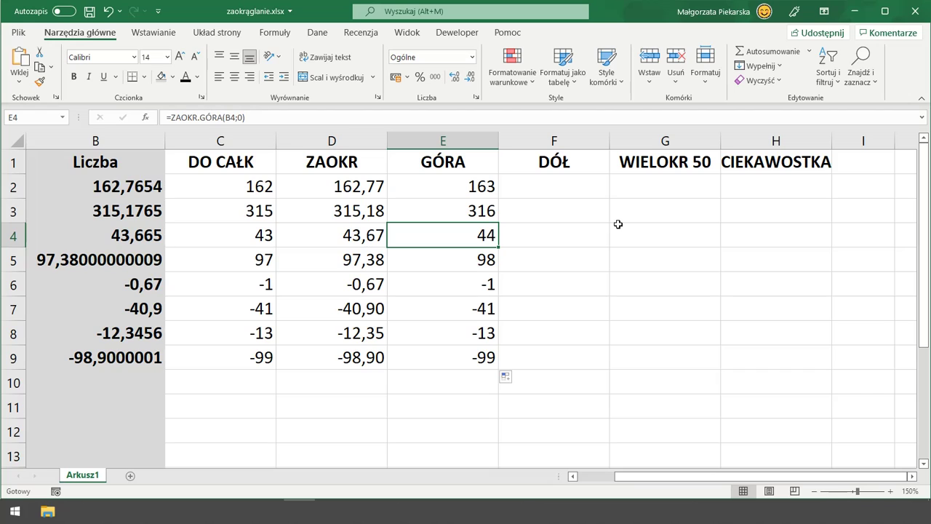
{"action": "key", "text": "Down"}
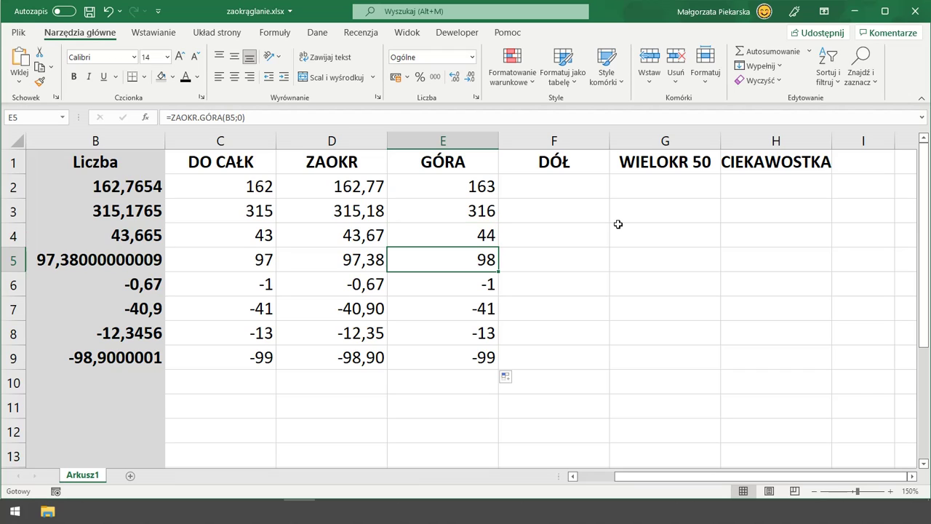
{"action": "key", "text": "Down"}
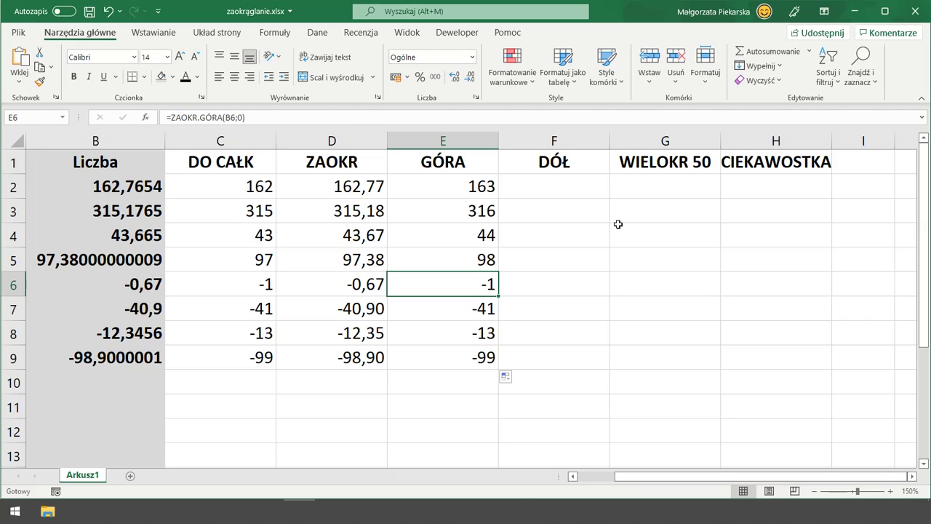
{"action": "key", "text": "Down"}
{"action": "key", "text": "Down"}
{"action": "key", "text": "Down"}
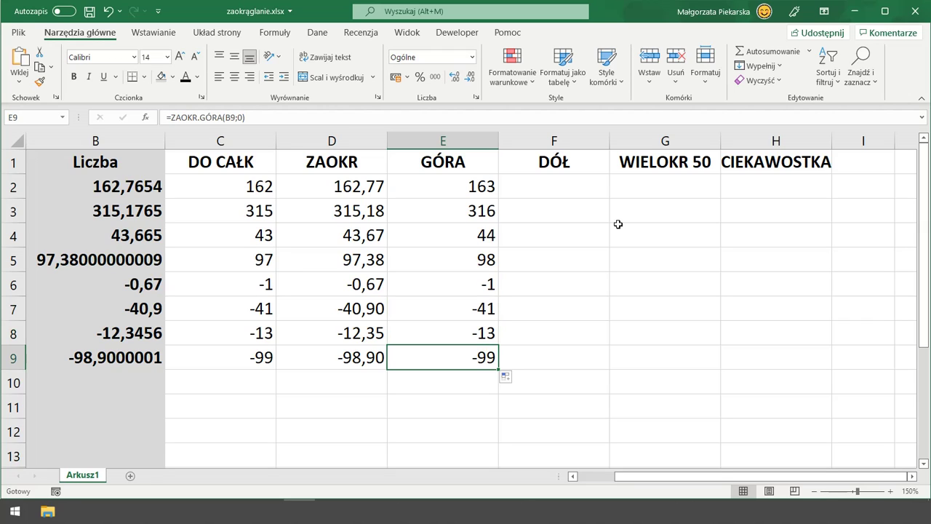
Enter =ZAOKR.DÓŁ(B2;0) in F2 and fill the formula down through F9.
{"action": "left_click", "coordinate": [578, 189]}
{"action": "type", "text": "="}
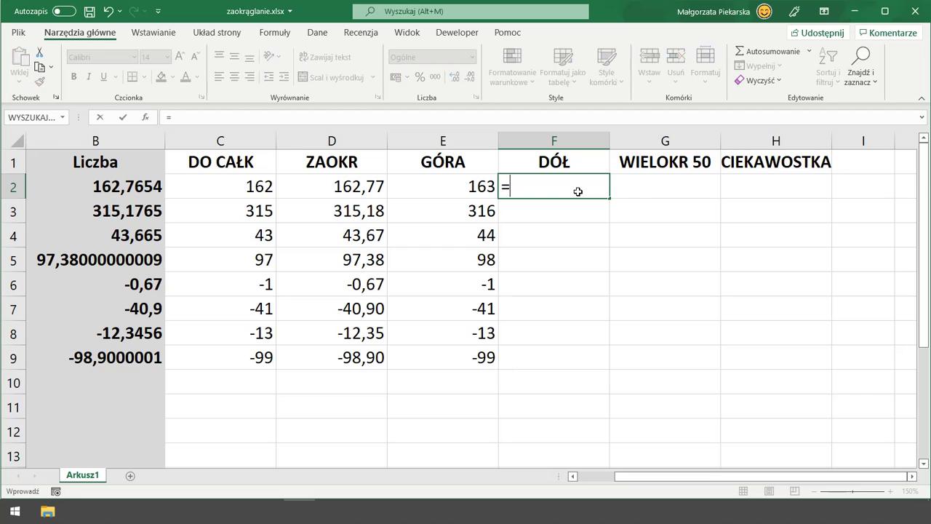
{"action": "type", "text": "zaok"}
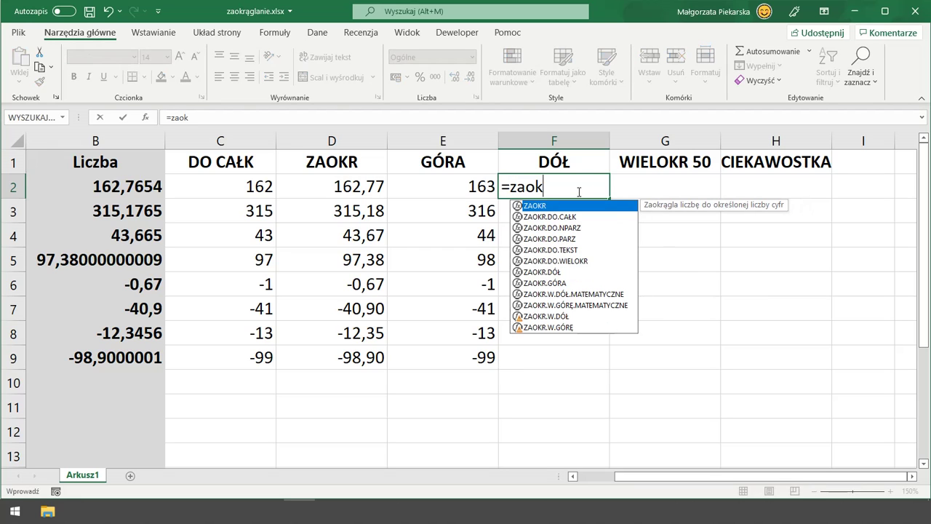
{"action": "type", "text": "r.d"}
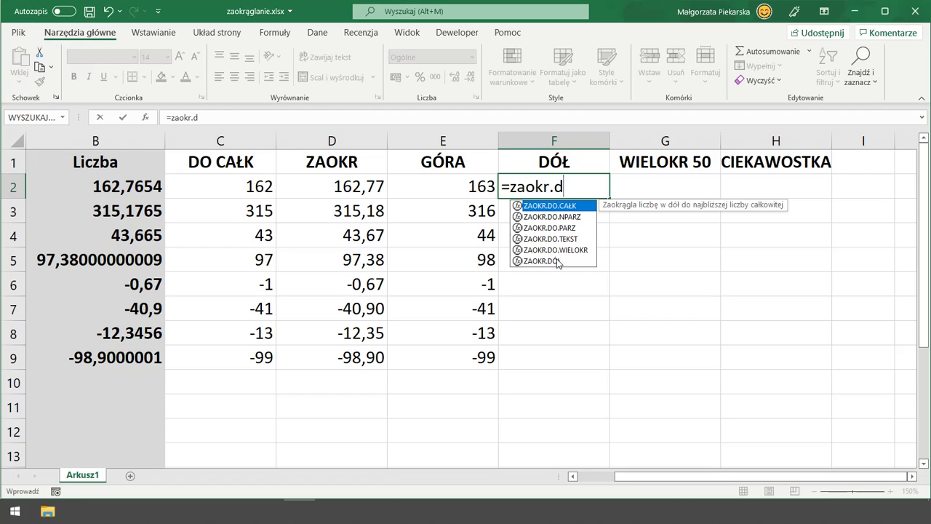
{"action": "double_click", "coordinate": [558, 262]}
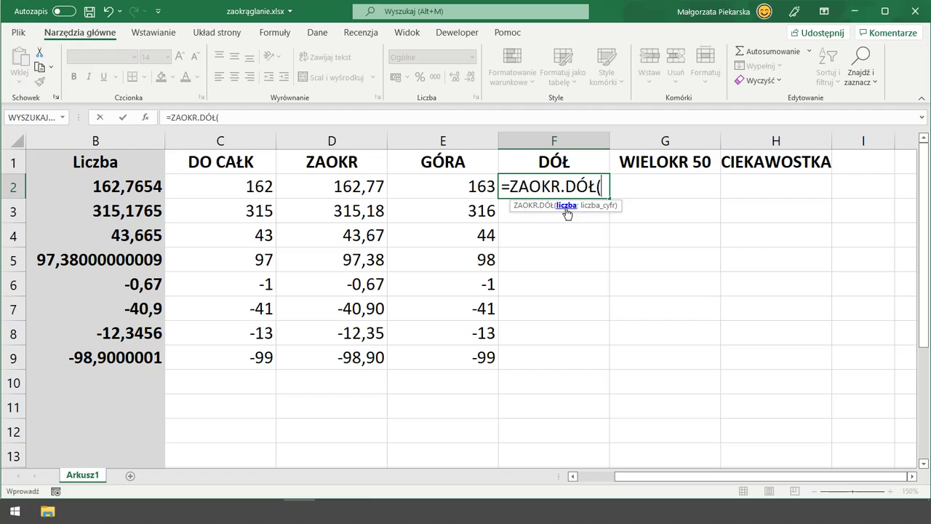
{"action": "left_click", "coordinate": [150, 185]}
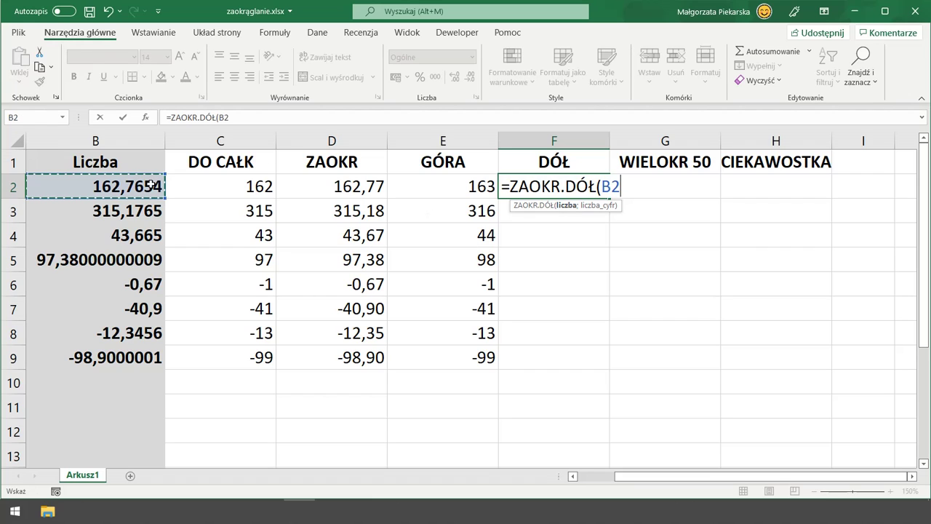
{"action": "type", "text": ";"}
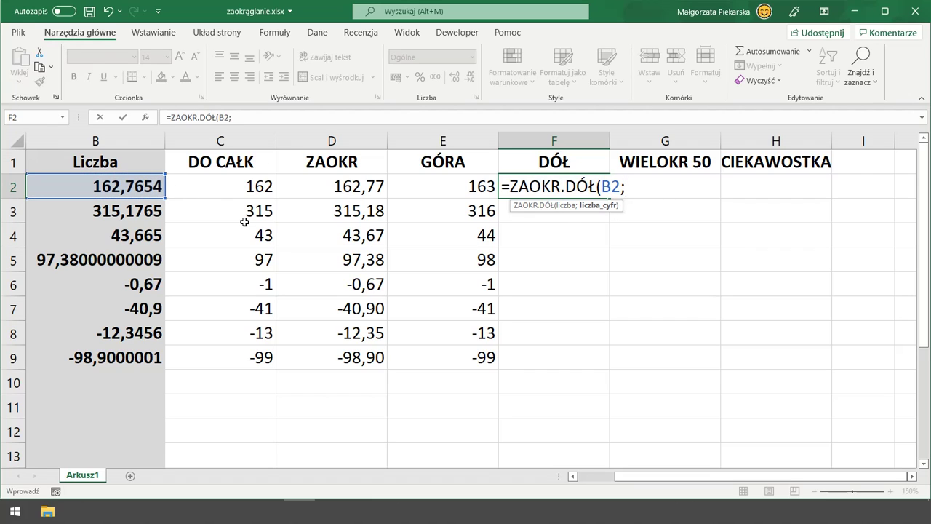
{"action": "type", "text": "0)"}
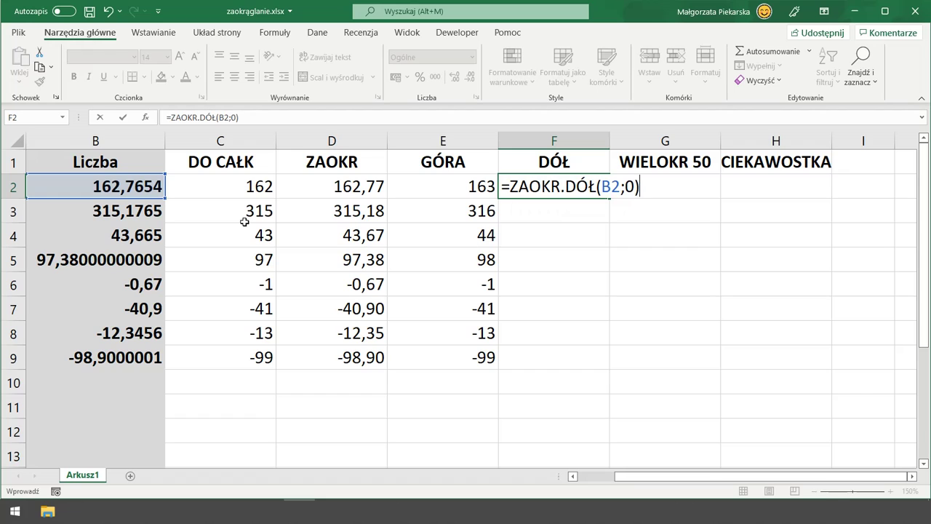
{"action": "key", "text": "ctrl+Return"}
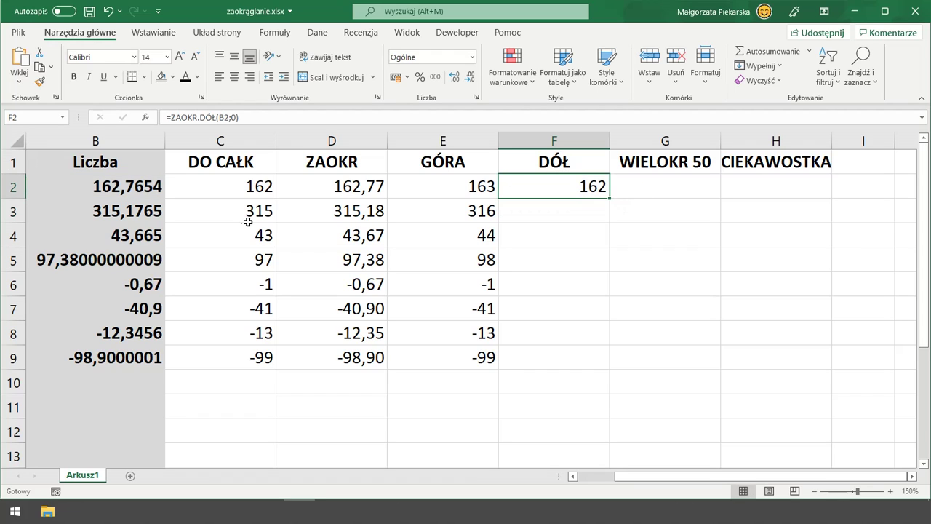
{"action": "double_click", "coordinate": [610, 198]}
Compare the negative number in B7 with its DÓŁ result, and examine the results in F8 and F9.
{"action": "left_click", "coordinate": [596, 307]}
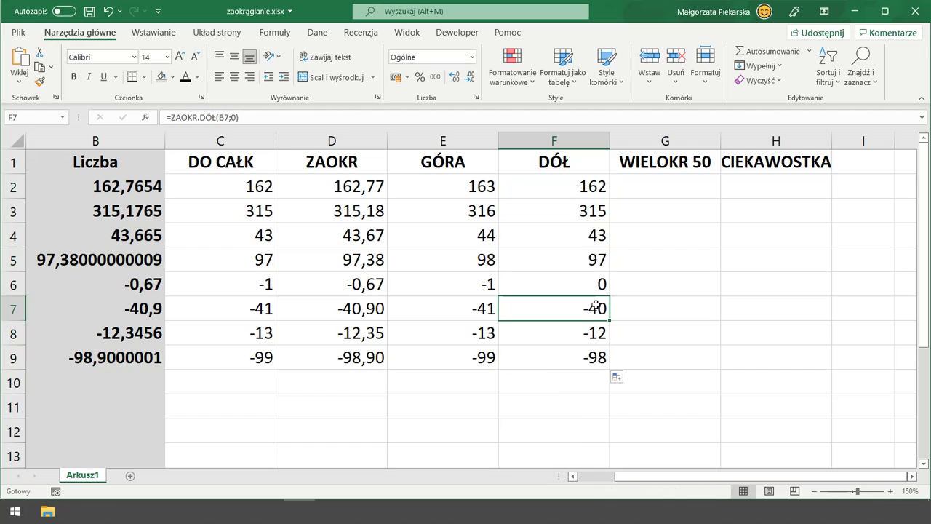
{"action": "left_click", "coordinate": [156, 306]}
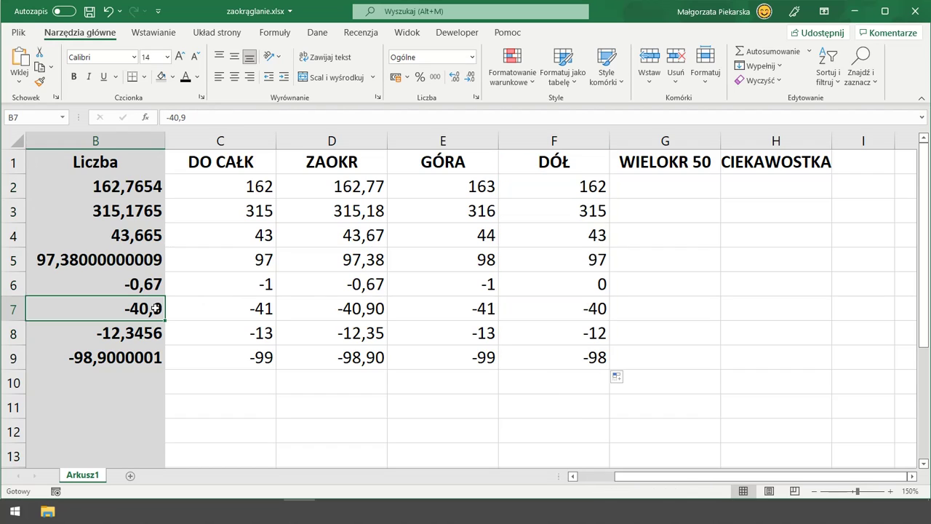
{"action": "left_click", "coordinate": [594, 307]}
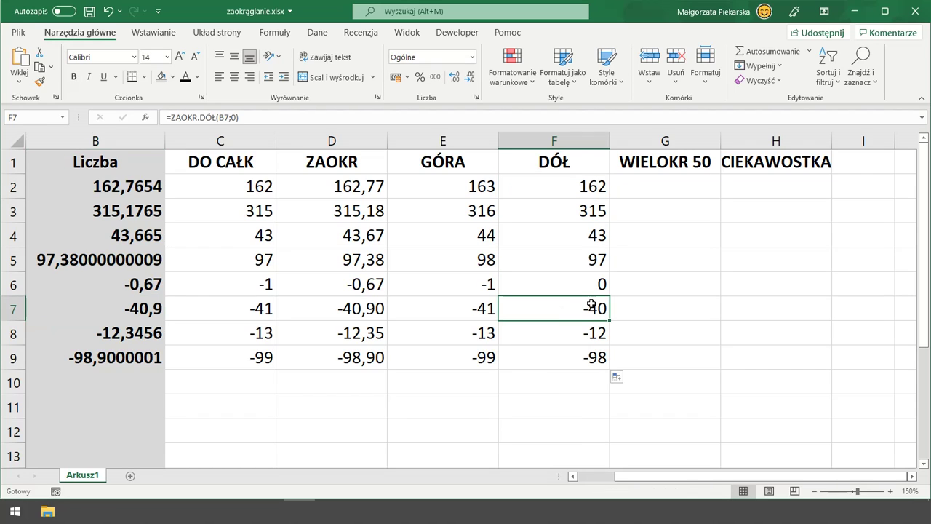
{"action": "left_click", "coordinate": [598, 332]}
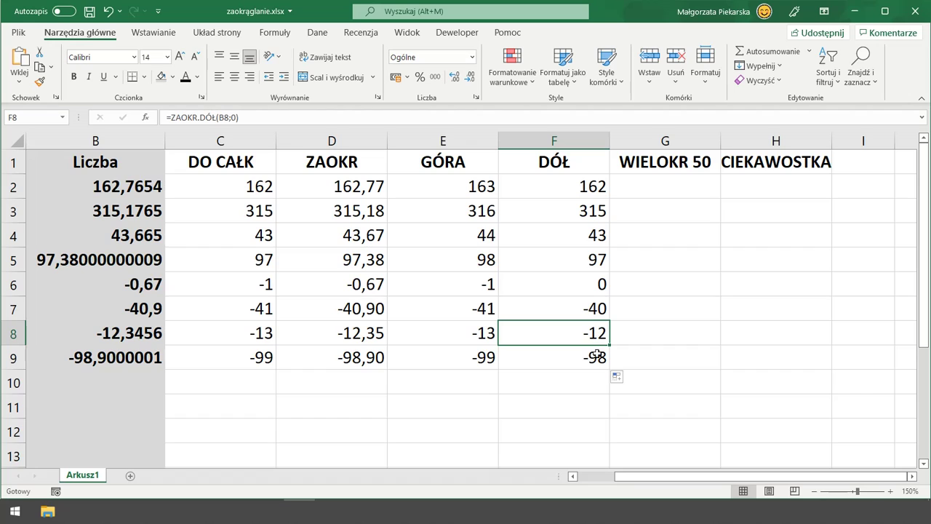
{"action": "left_click", "coordinate": [596, 356]}
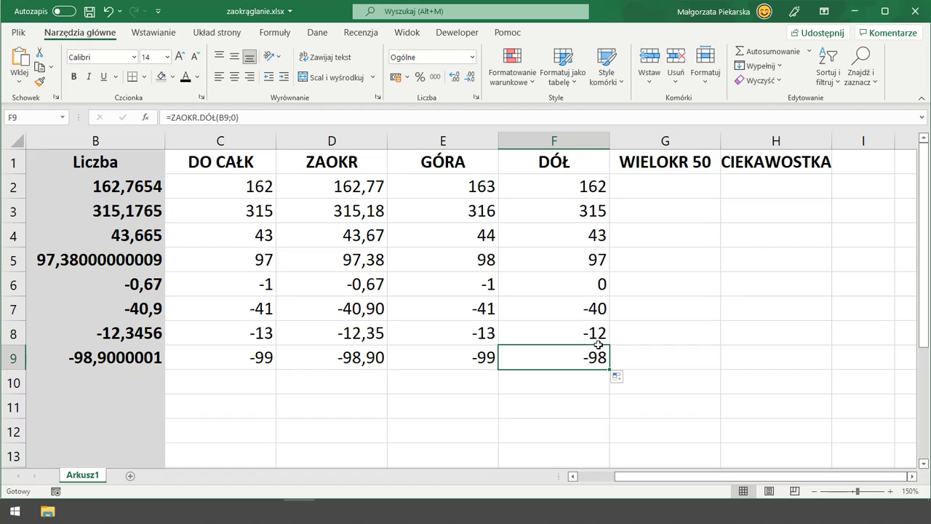
Enter =ZAOKR.DO.WIELOKR(B2;50) in G2 and fill the formula down through G5 only.
{"action": "left_click", "coordinate": [654, 187]}
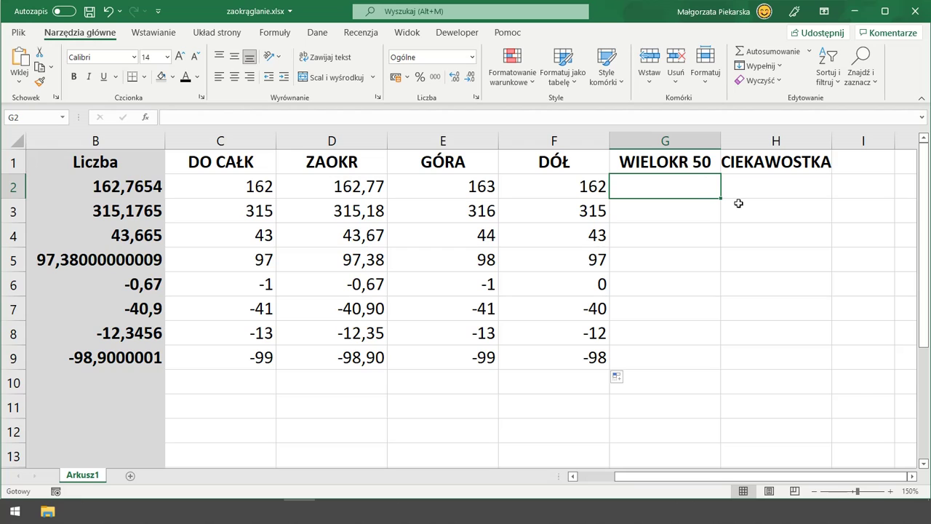
{"action": "type", "text": "=zaokr"}
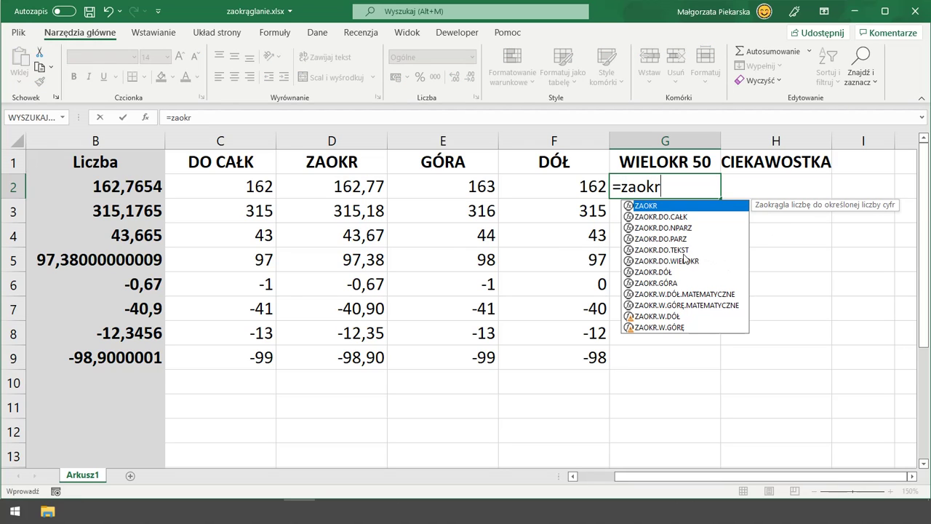
{"action": "double_click", "coordinate": [684, 261]}
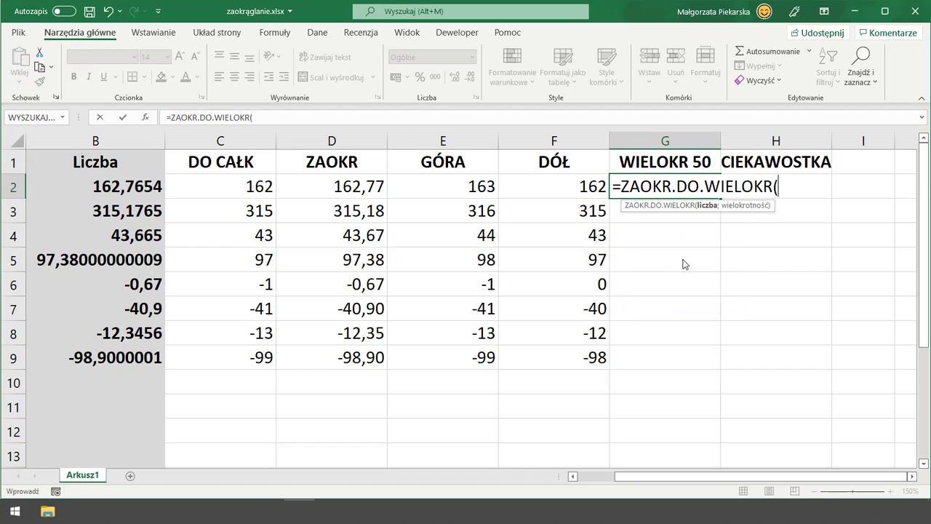
{"action": "left_click", "coordinate": [145, 187]}
{"action": "type", "text": ";"}
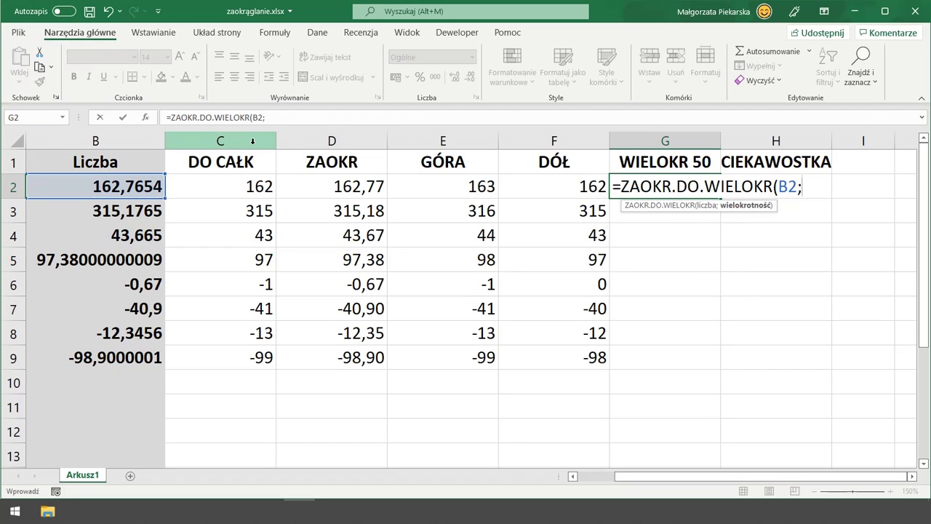
{"action": "type", "text": "50)"}
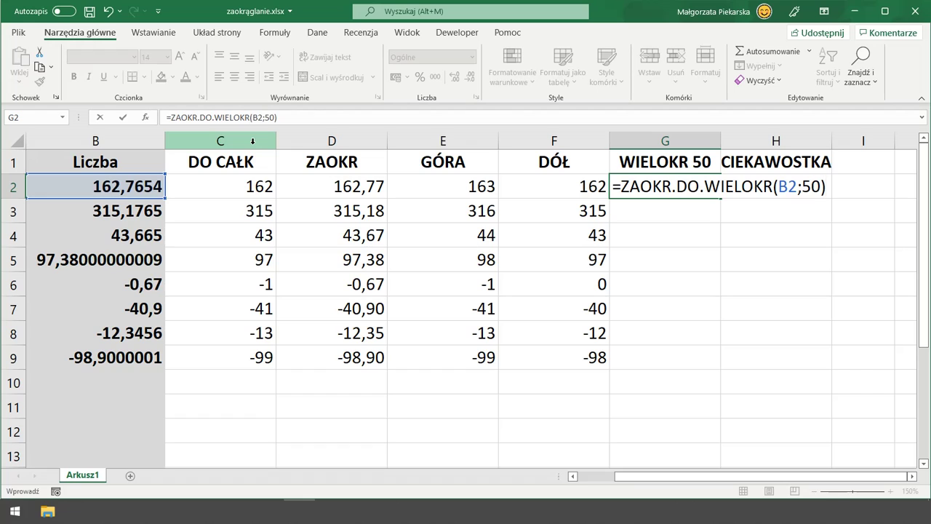
{"action": "key", "text": "Return"}
{"action": "key", "text": "Up"}
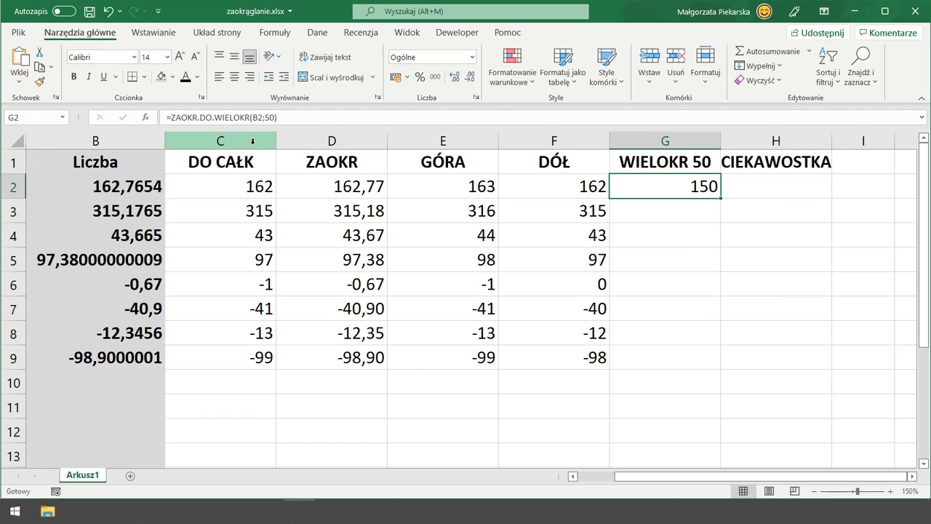
{"action": "left_click_drag", "start_coordinate": [720, 198], "coordinate": [713, 268]}
Compare the WIELOKR 50 results in G2 through G4 with the source numbers in column B.
{"action": "left_click", "coordinate": [707, 184]}
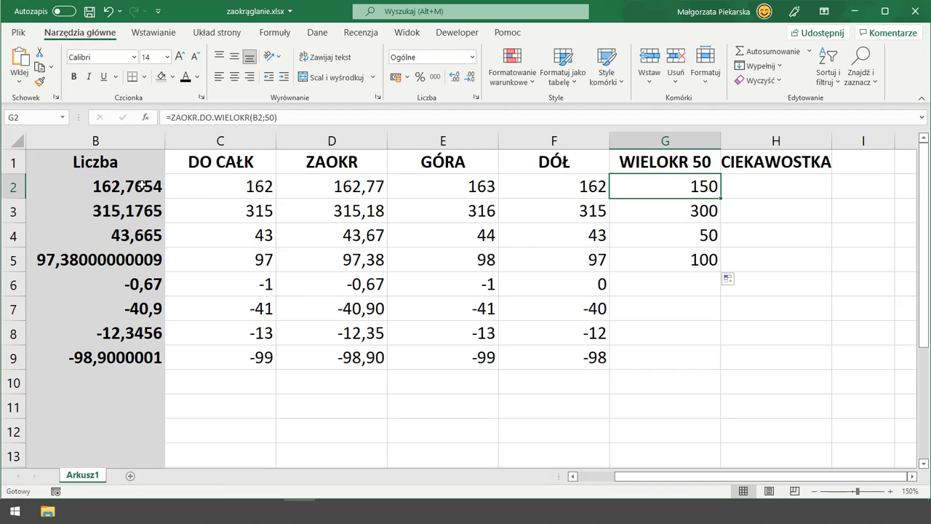
{"action": "left_click", "coordinate": [663, 212]}
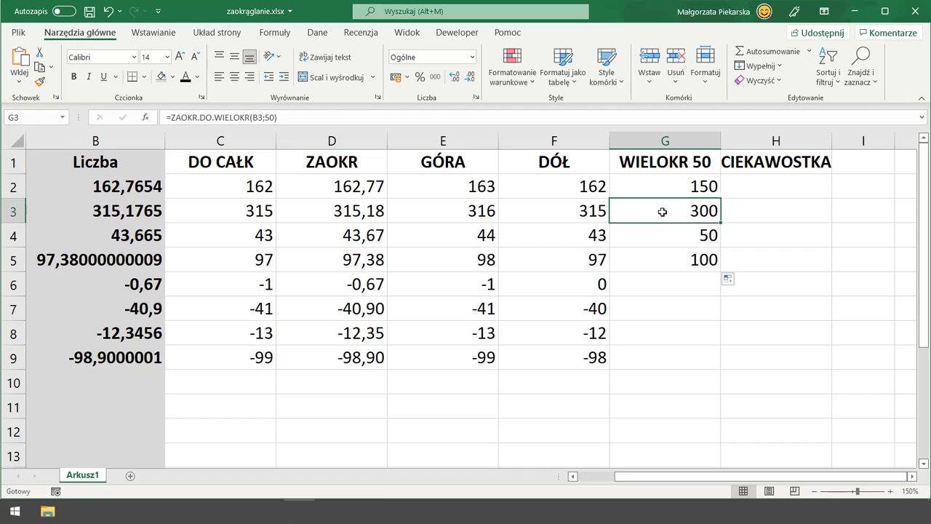
{"action": "left_click", "coordinate": [113, 216]}
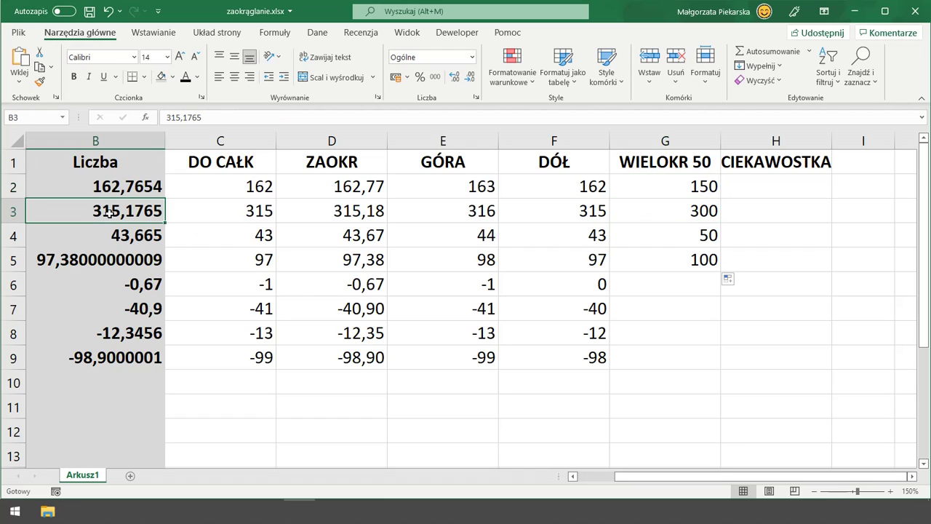
{"action": "left_click", "coordinate": [702, 231]}
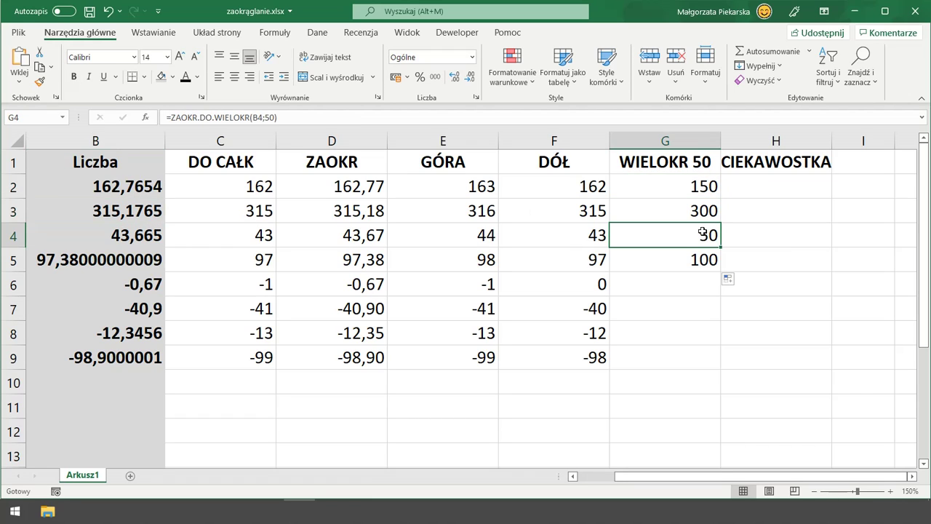
Fill the ZAOKR.DO.WIELOKR formula from G5 down into G6, the first row with a negative number.
{"action": "left_click", "coordinate": [701, 260]}
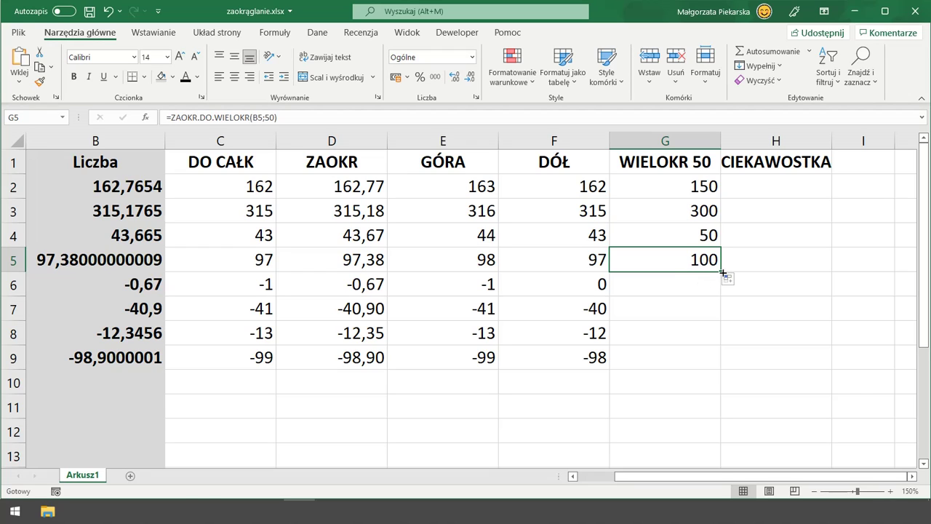
{"action": "left_click_drag", "start_coordinate": [722, 272], "coordinate": [702, 293]}
{"action": "left_click", "coordinate": [690, 286]}
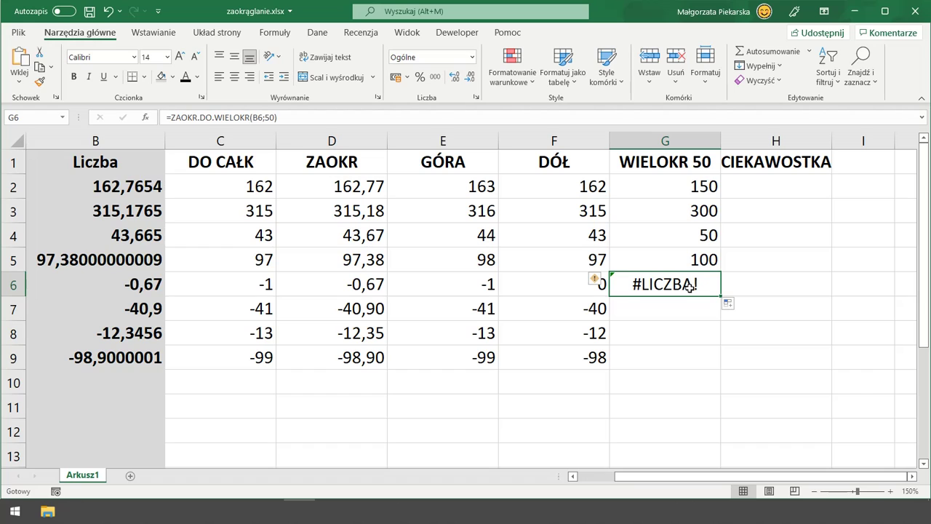
Change the multiple in G6 to -50, giving =ZAOKR.DO.WIELOKR(B6;-50), and fill the formula down through G9.
{"action": "double_click", "coordinate": [689, 286]}
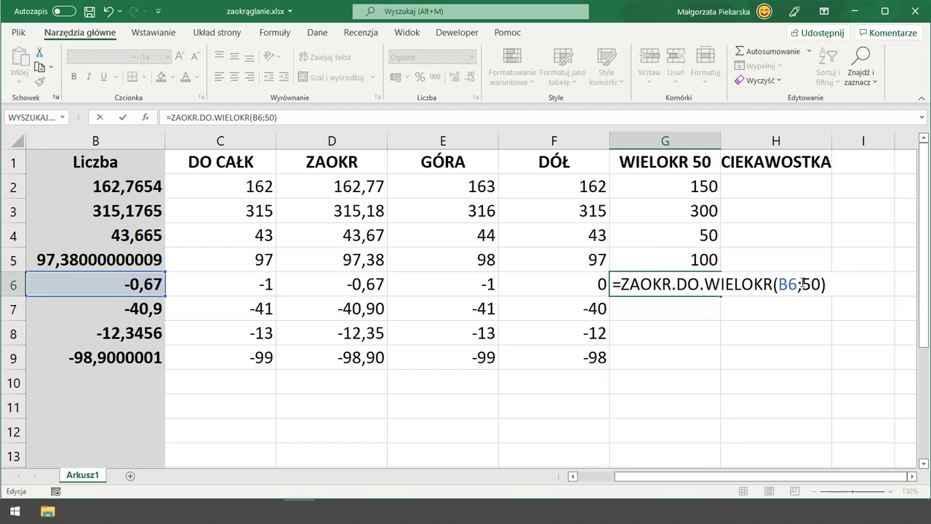
{"action": "left_click", "coordinate": [802, 286]}
{"action": "type", "text": "-"}
{"action": "key", "text": "Return"}
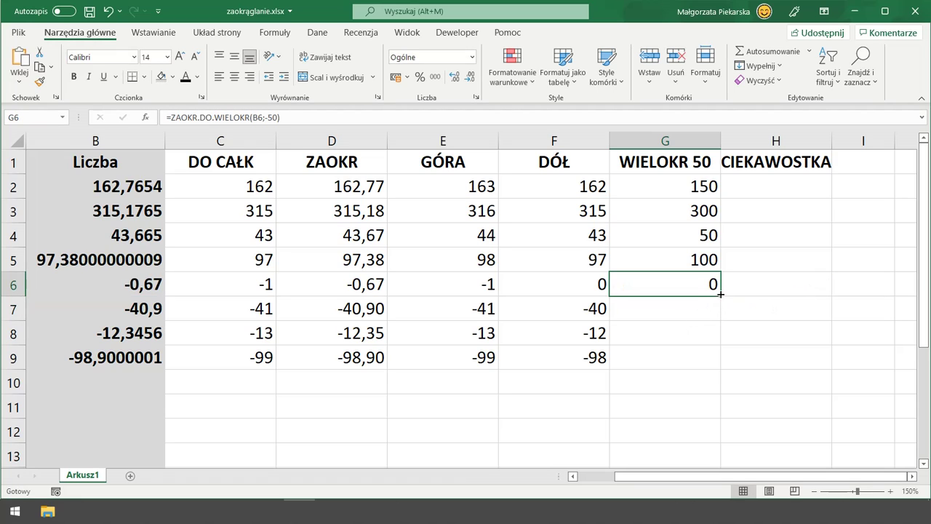
{"action": "left_click_drag", "start_coordinate": [720, 294], "coordinate": [720, 370]}
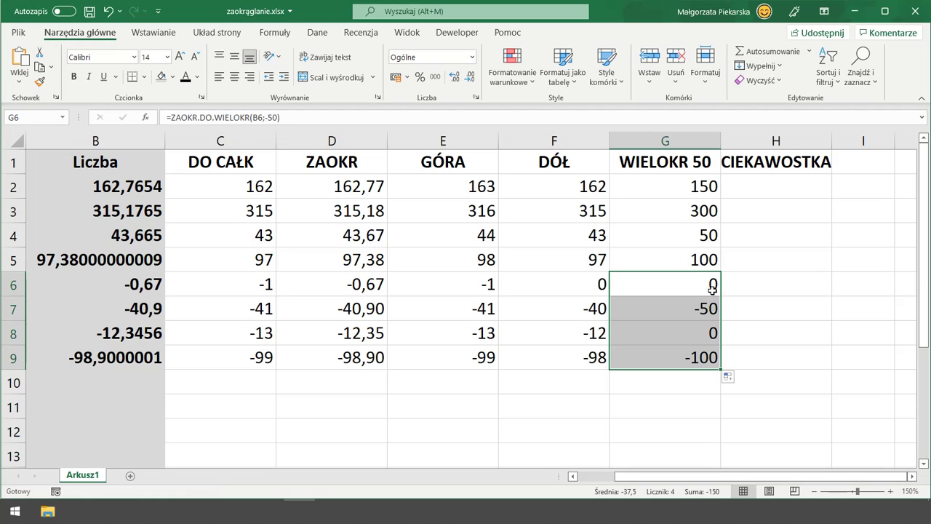
Examine the WIELOKR 50 results for the negative numbers in G7, G8 and G9.
{"action": "left_click", "coordinate": [711, 310]}
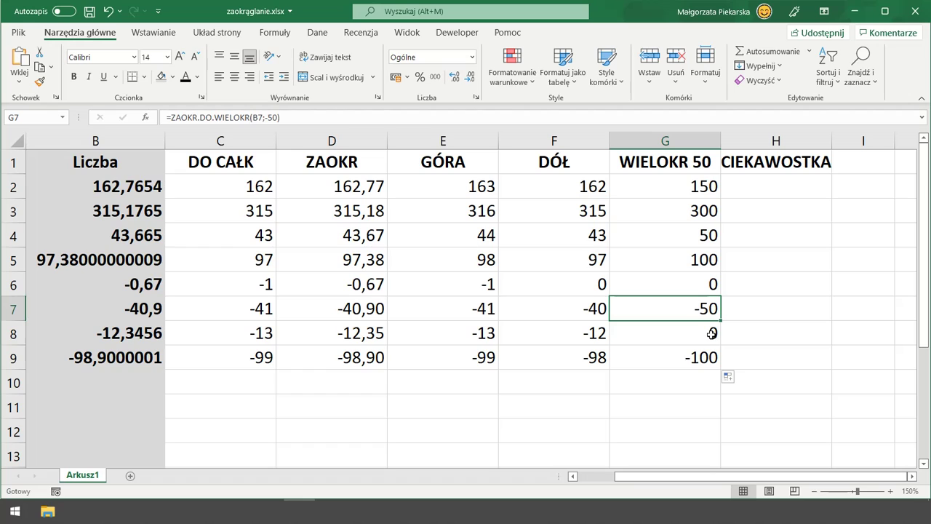
{"action": "left_click", "coordinate": [712, 333]}
{"action": "left_click", "coordinate": [709, 356]}
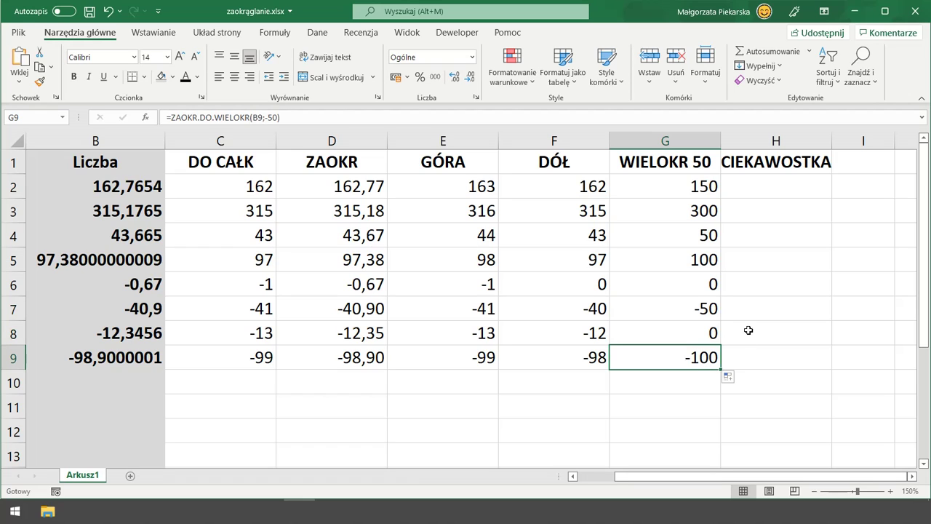
Enter =ZAOKR(B2;-1) in H2 under CIEKAWOSTKA and fill the formula down through H9.
{"action": "left_click", "coordinate": [770, 184]}
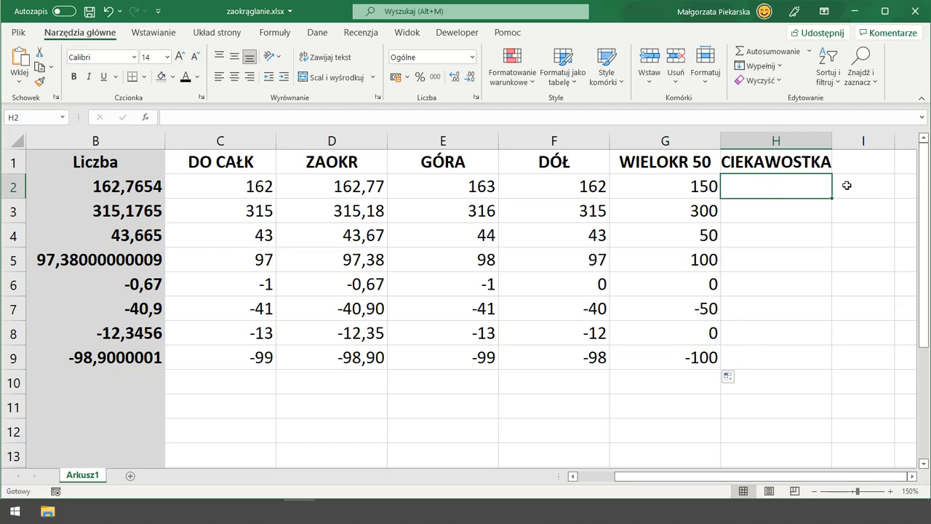
{"action": "type", "text": "=zaokr"}
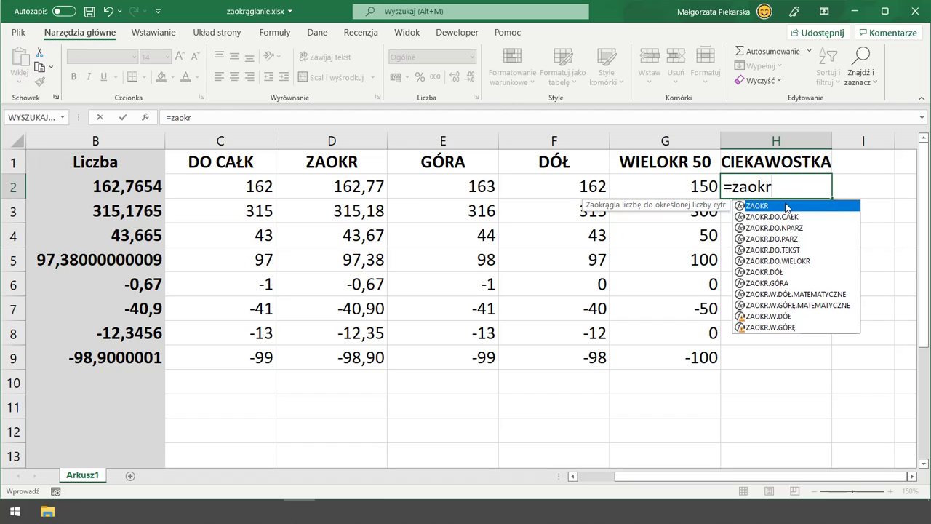
{"action": "type", "text": "("}
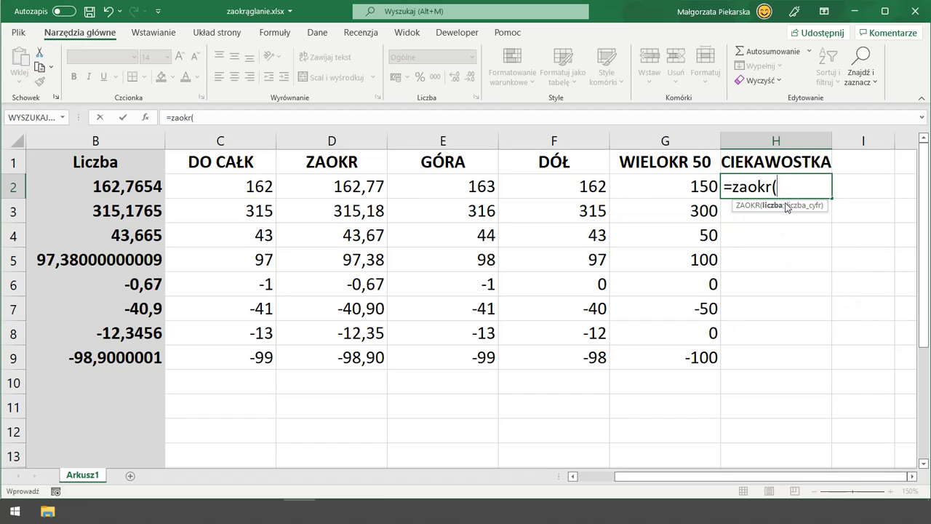
{"action": "left_click", "coordinate": [153, 186]}
{"action": "type", "text": ";"}
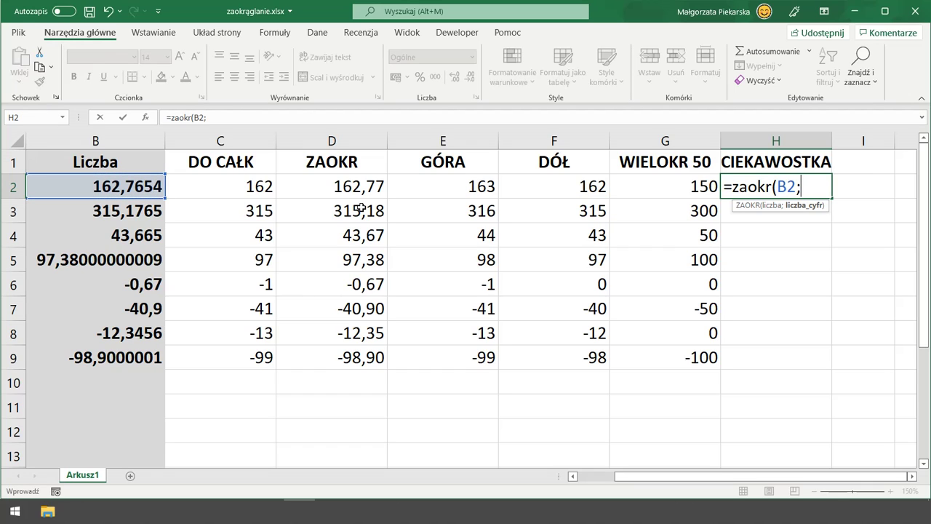
{"action": "type", "text": "-1)"}
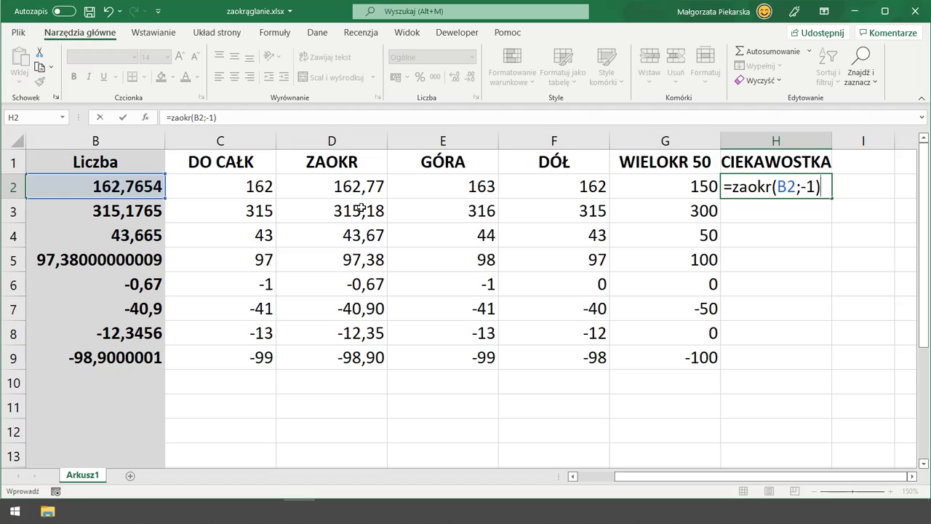
{"action": "key", "text": "Return"}
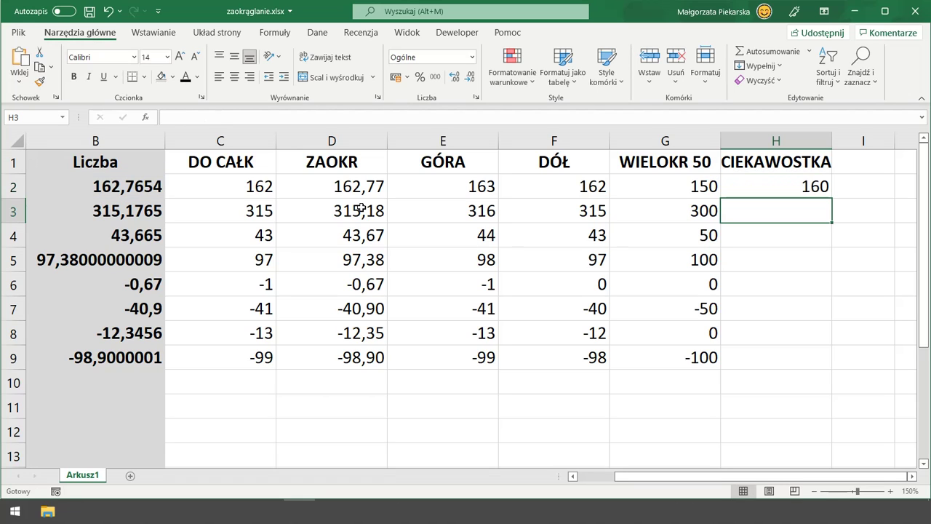
{"action": "key", "text": "Up"}
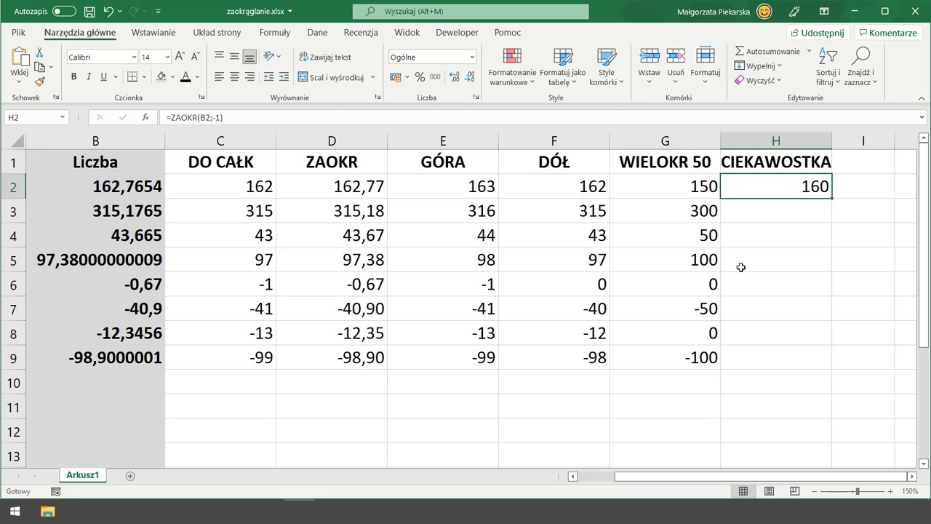
{"action": "double_click", "coordinate": [831, 200]}
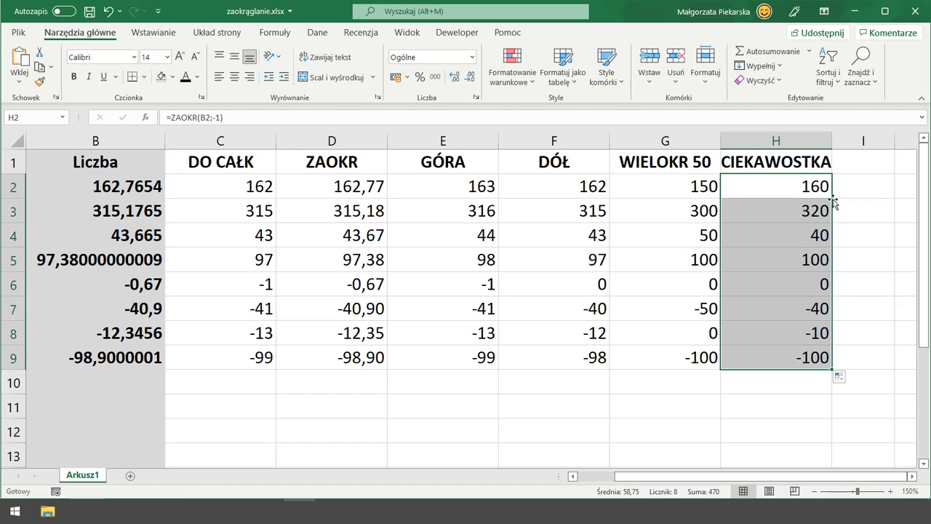
Review the H2 formula against the number in B2, and examine the remaining CIEKAWOSTKA results cell by cell down the column.
{"action": "left_click", "coordinate": [810, 188]}
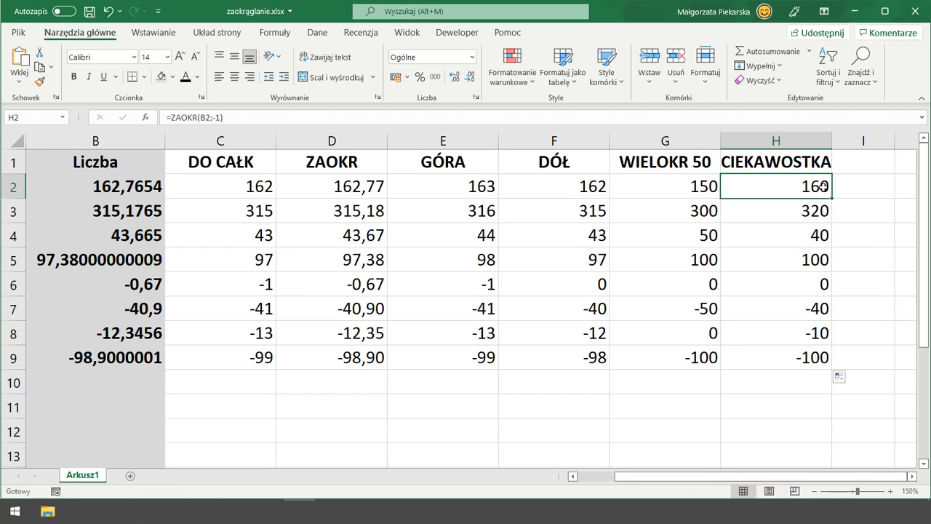
{"action": "double_click", "coordinate": [821, 186]}
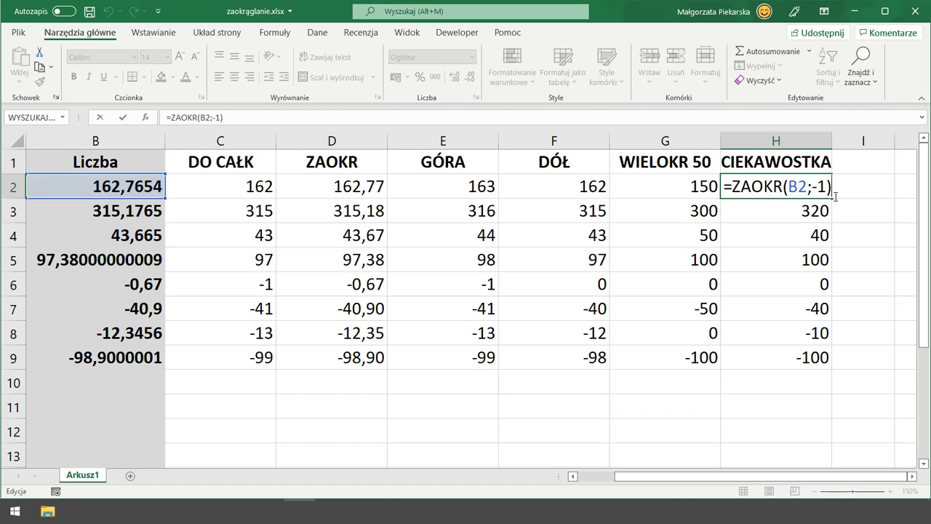
{"action": "key", "text": "Escape"}
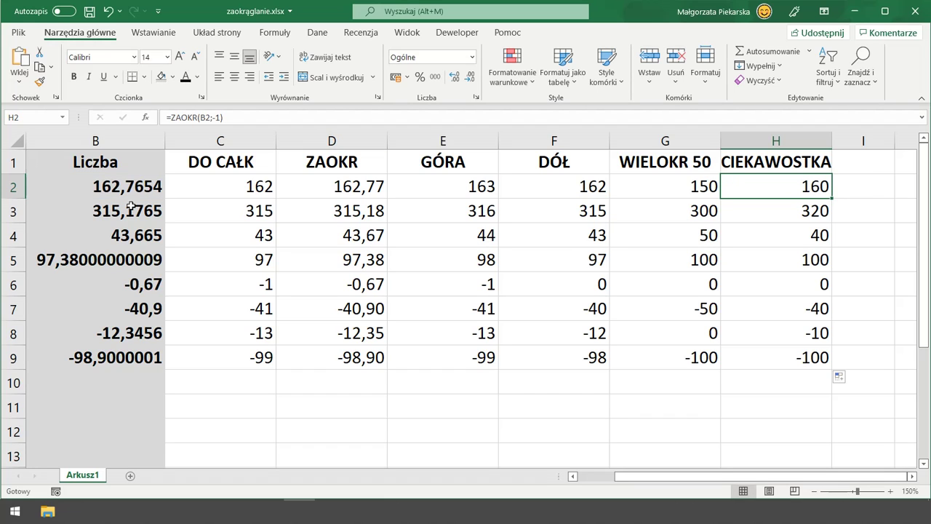
{"action": "left_click", "coordinate": [132, 188]}
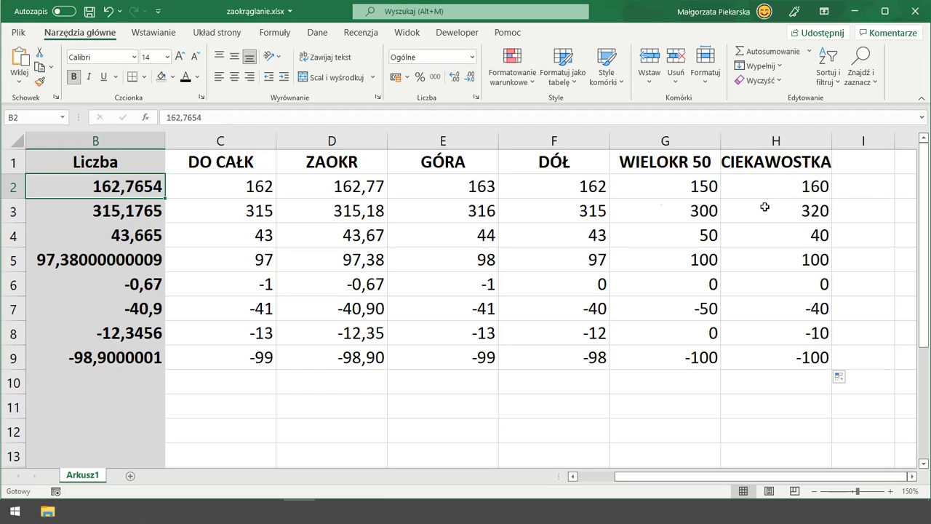
{"action": "left_click", "coordinate": [796, 206]}
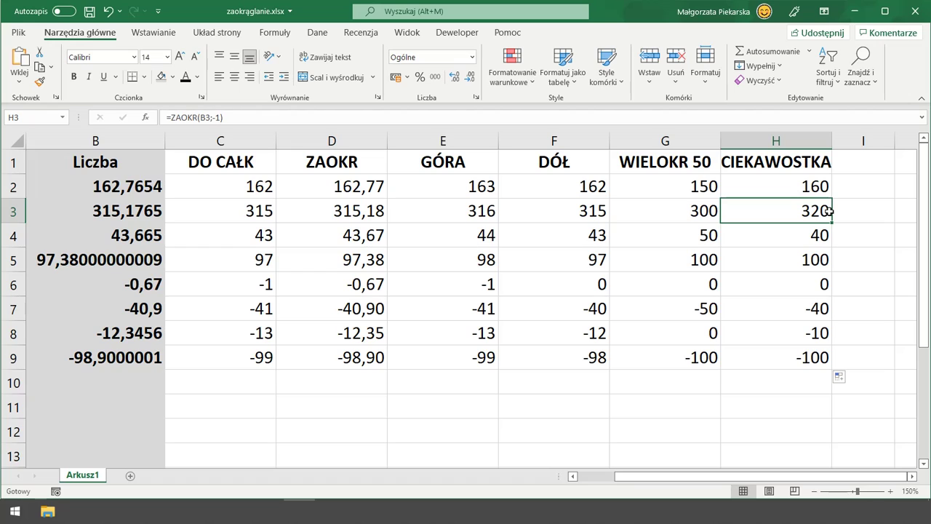
{"action": "key", "text": "Down"}
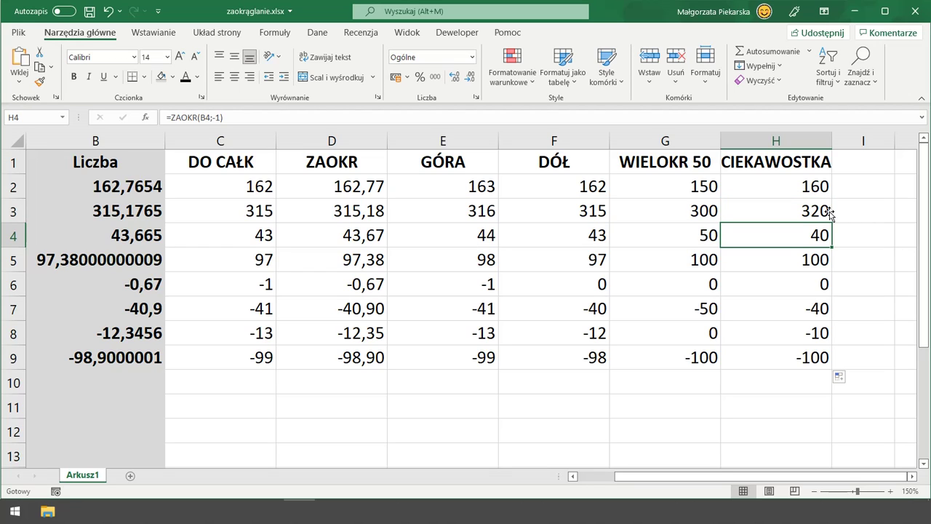
{"action": "key", "text": "Down"}
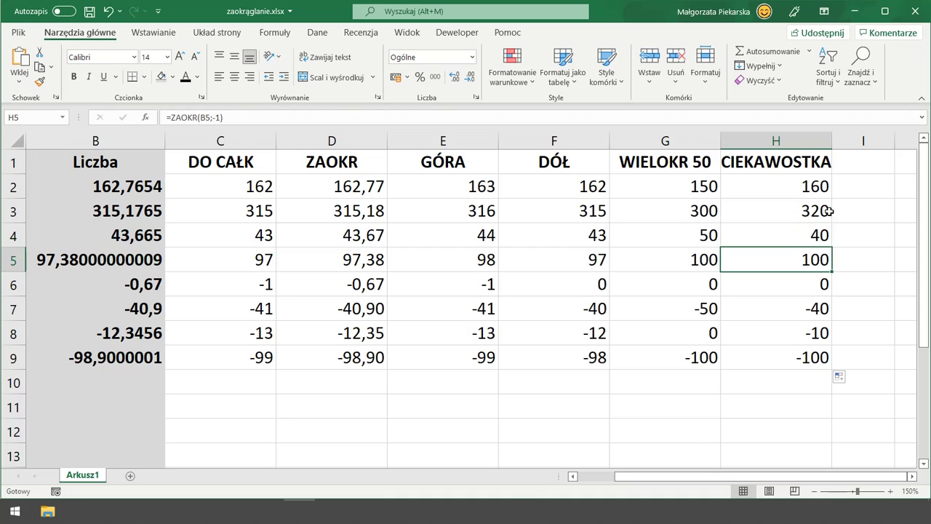
{"action": "key", "text": "Down"}
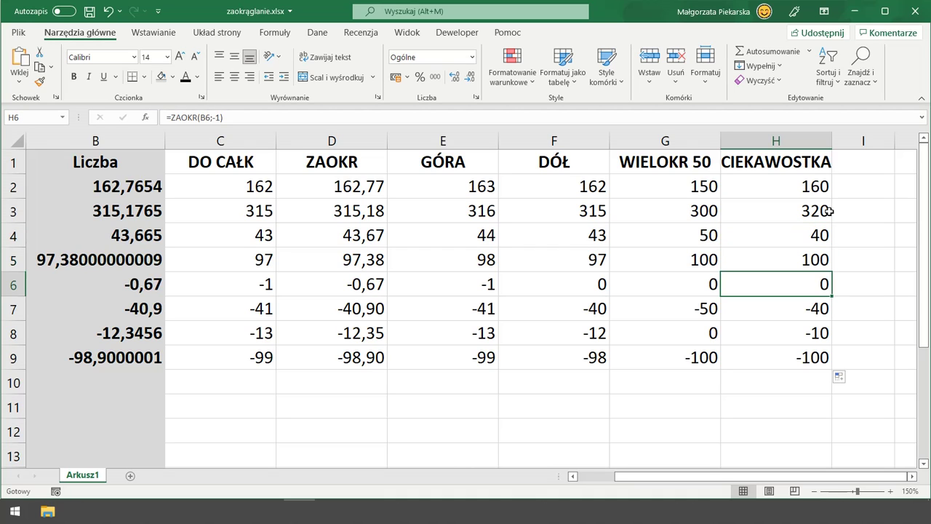
{"action": "key", "text": "Down"}
{"action": "key", "text": "Down"}
{"action": "key", "text": "Down"}
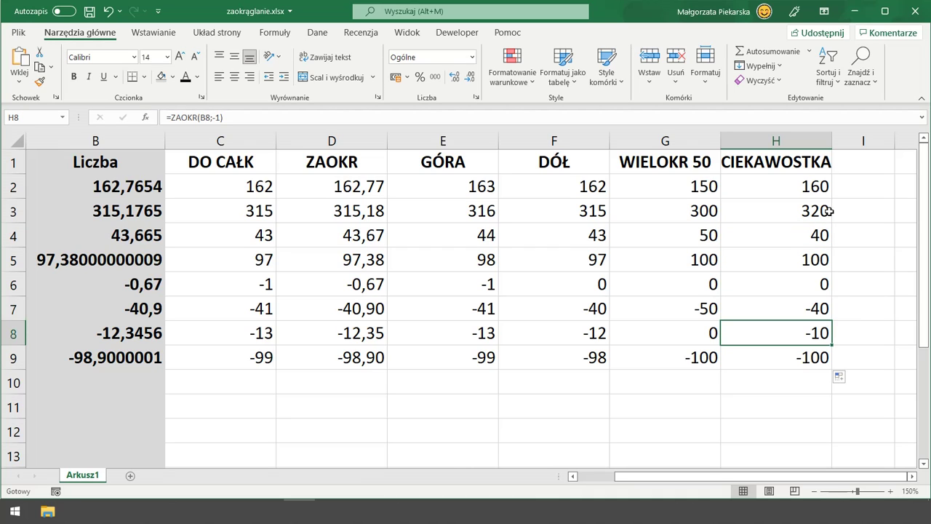